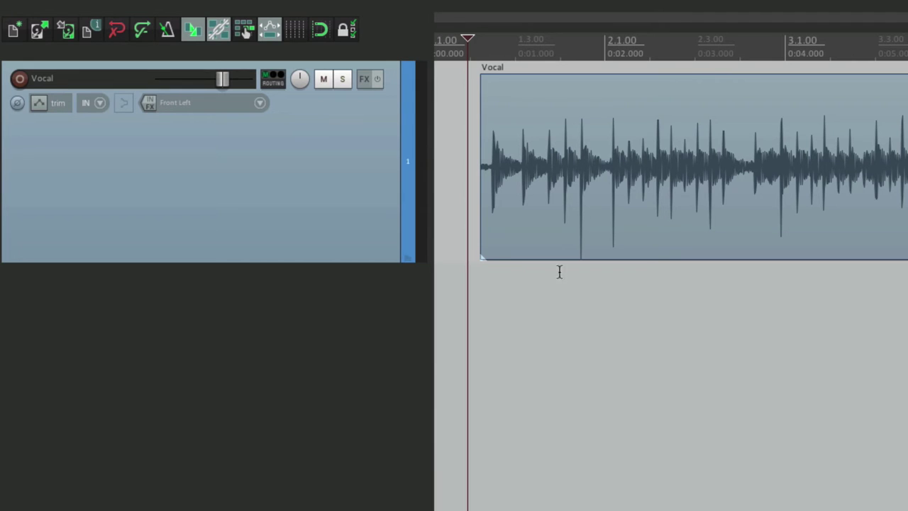
Add an empty track below Vocal and check that its FX chain has no plugins.
double_click(310, 379)
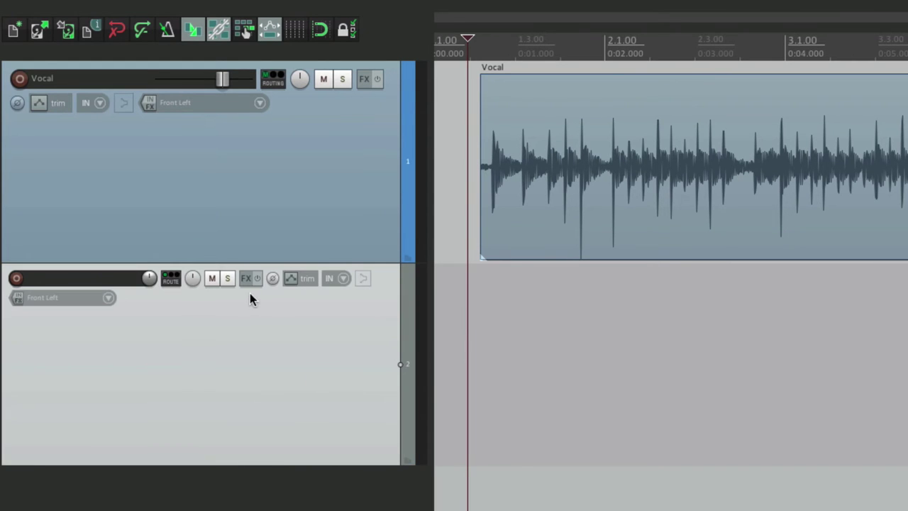
click(246, 278)
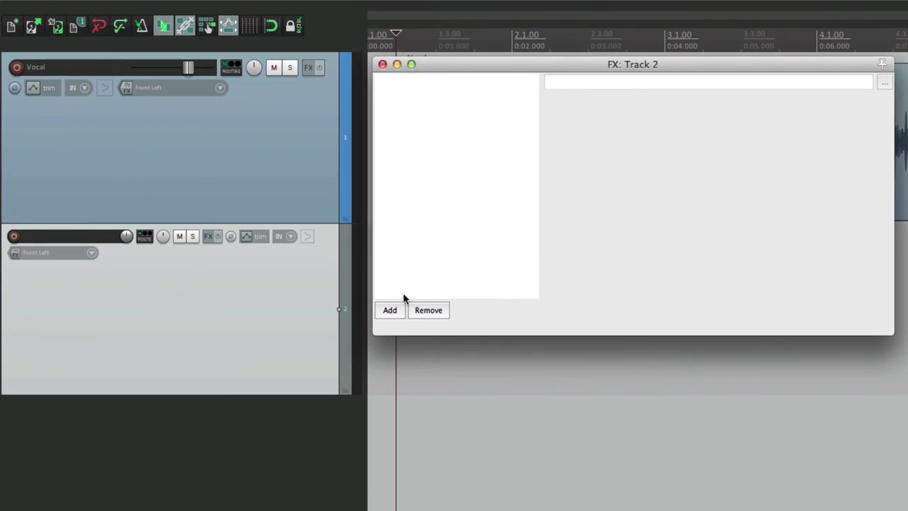
click(382, 65)
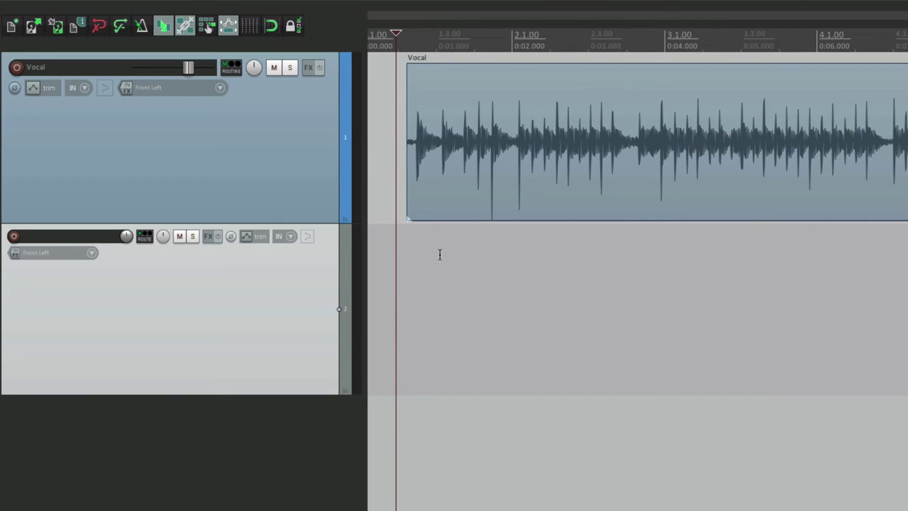
Delete the empty second track and add ReaEQ to the Vocal track.
key(Delete)
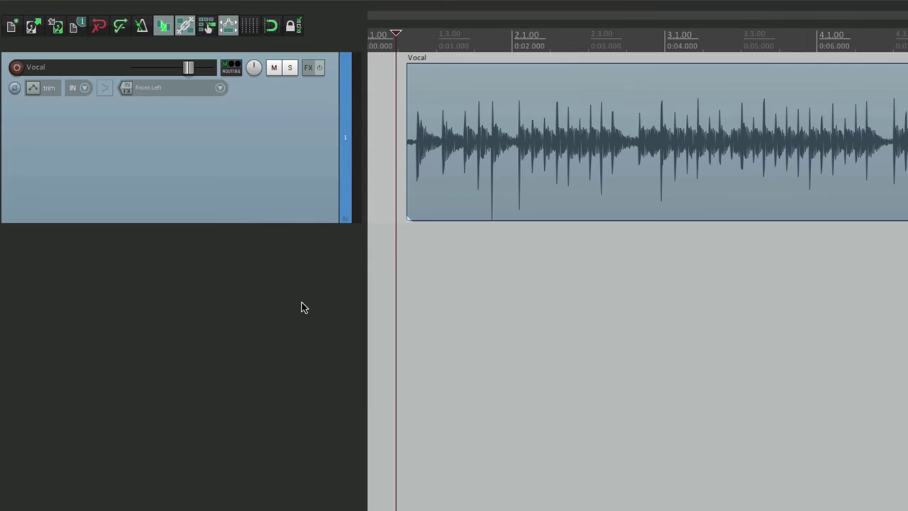
click(307, 68)
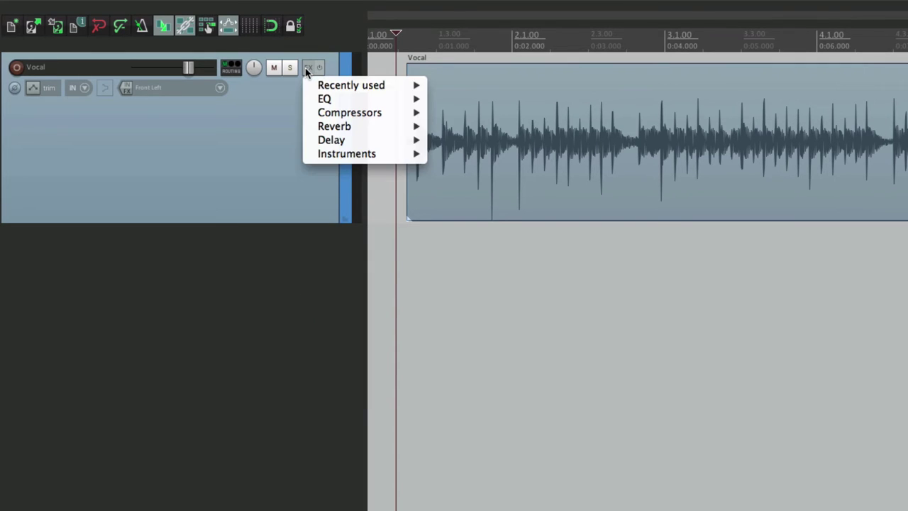
mouse_move(310, 99)
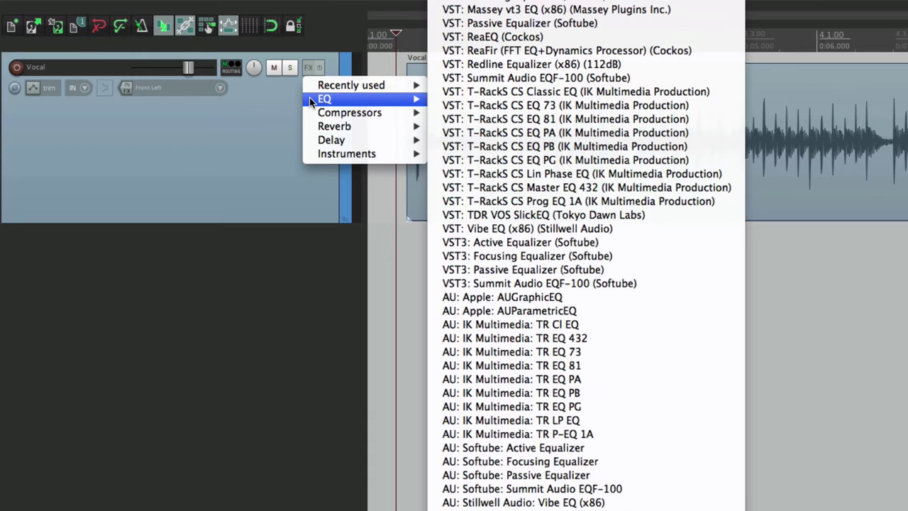
click(490, 36)
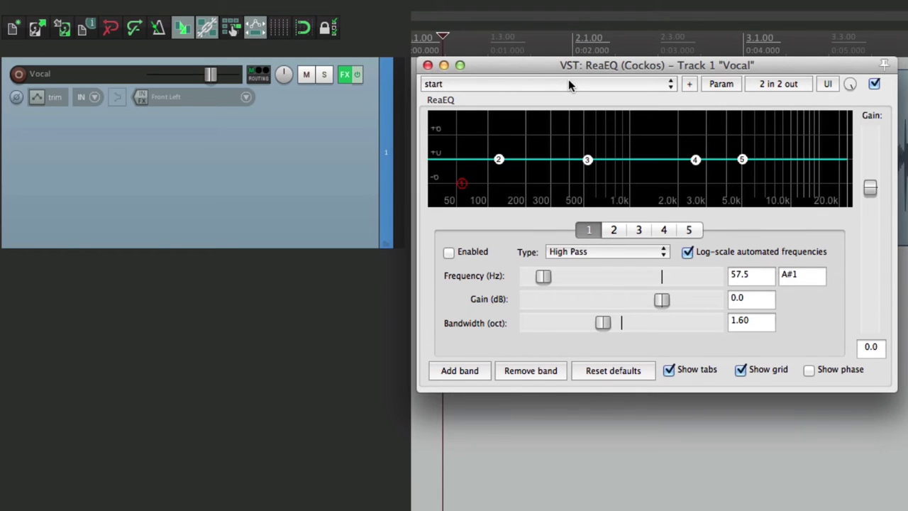
Add ReaComp after ReaEQ on the Vocal track.
right_click(345, 75)
mouse_move(356, 125)
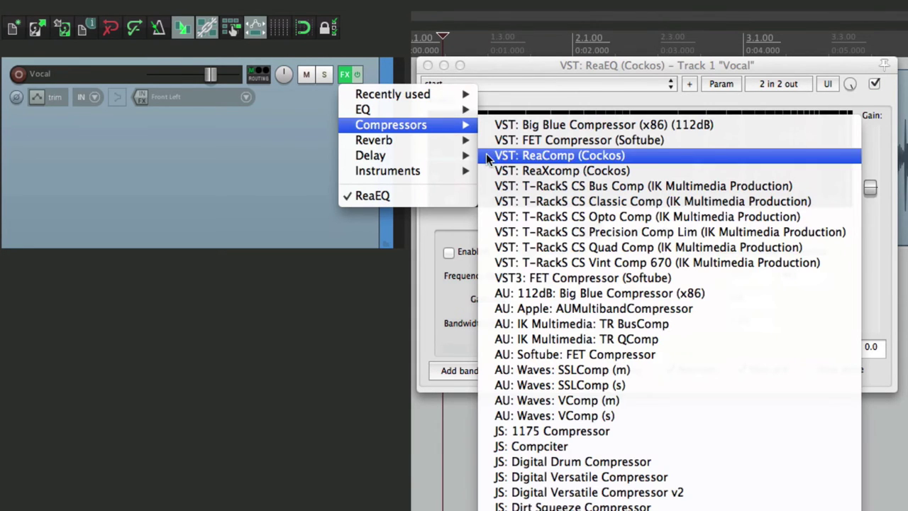
click(489, 155)
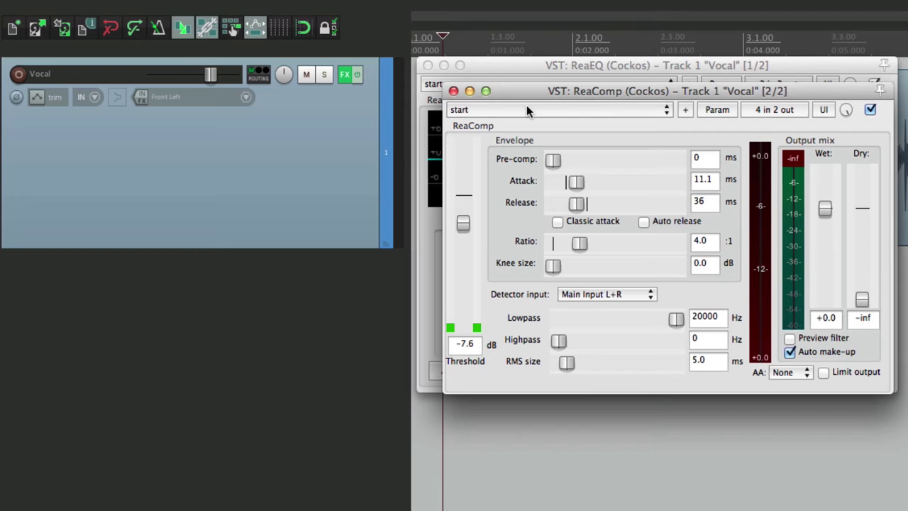
Close both plugin windows and view ReaEQ and ReaComp in Vocal's FX chain window.
click(454, 92)
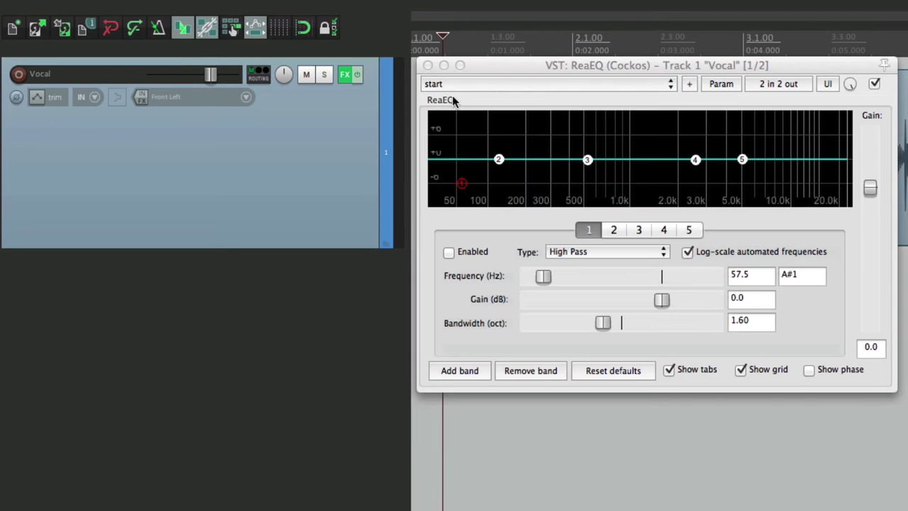
click(429, 66)
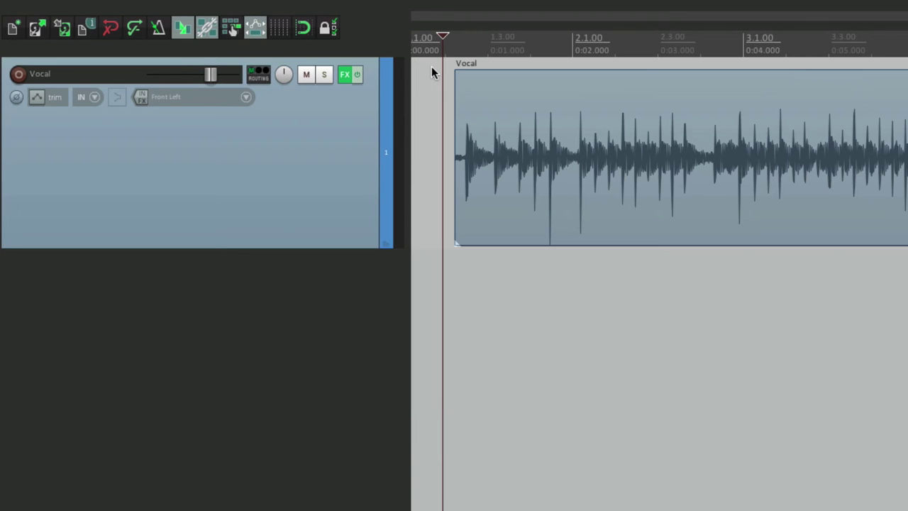
click(345, 74)
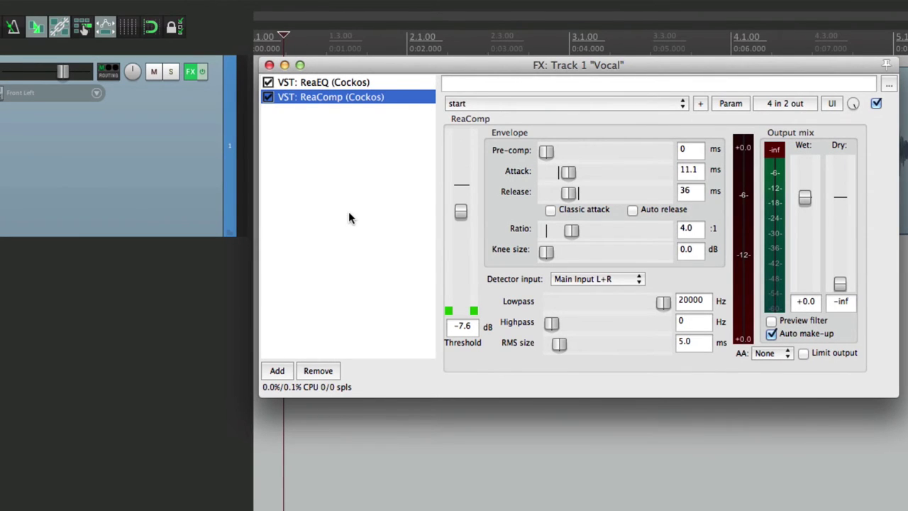
click(339, 83)
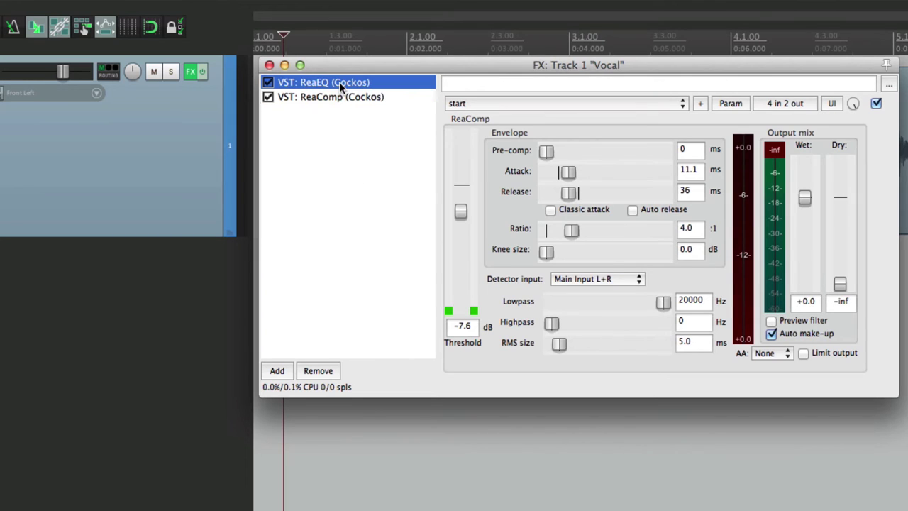
click(348, 98)
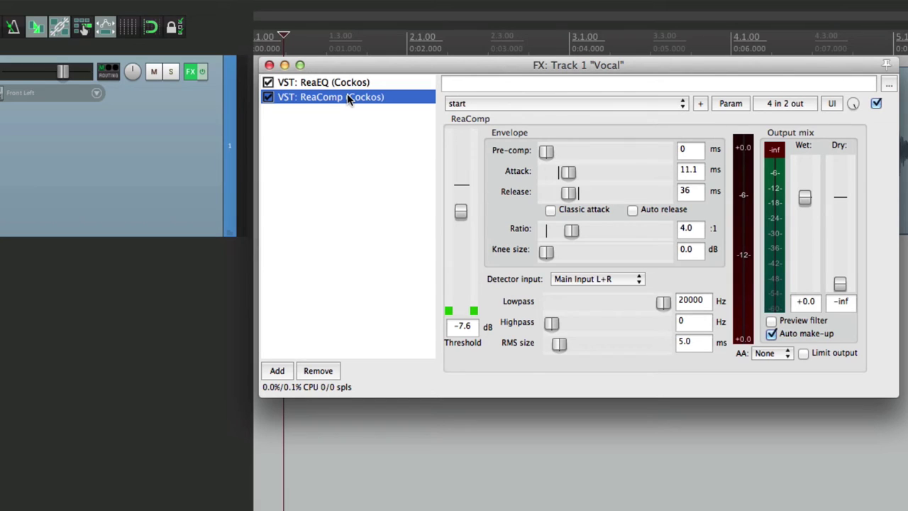
click(344, 83)
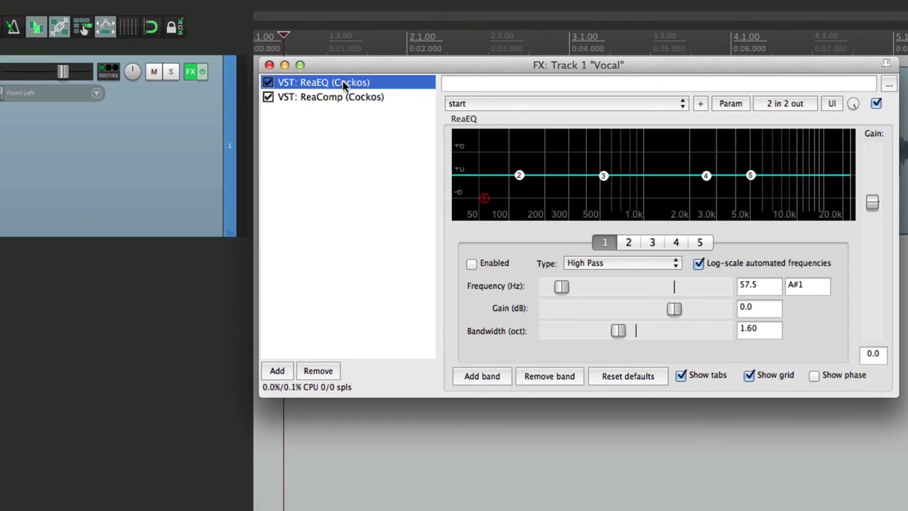
Enable ReaEQ band 1 high-pass at ~105 Hz; reset ReaComp threshold to 0 dB, ratio 2.7:1.
click(472, 264)
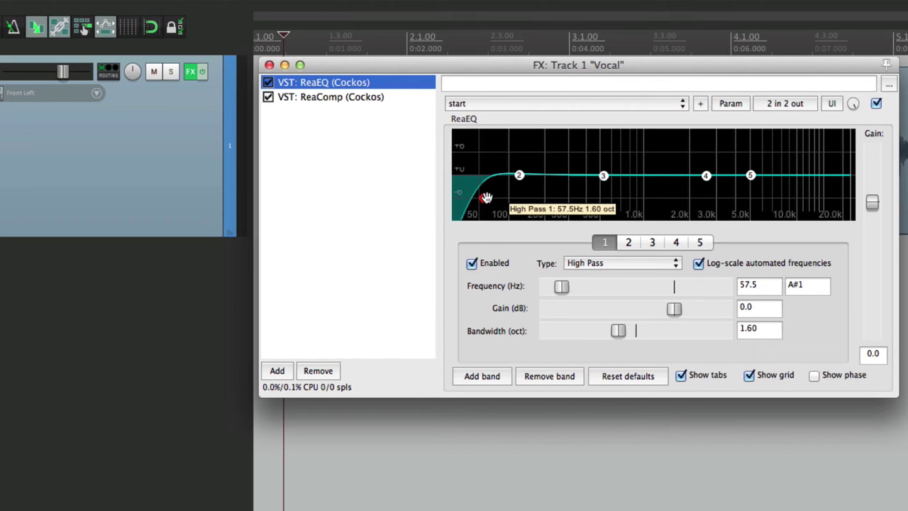
drag(486, 198, 512, 198)
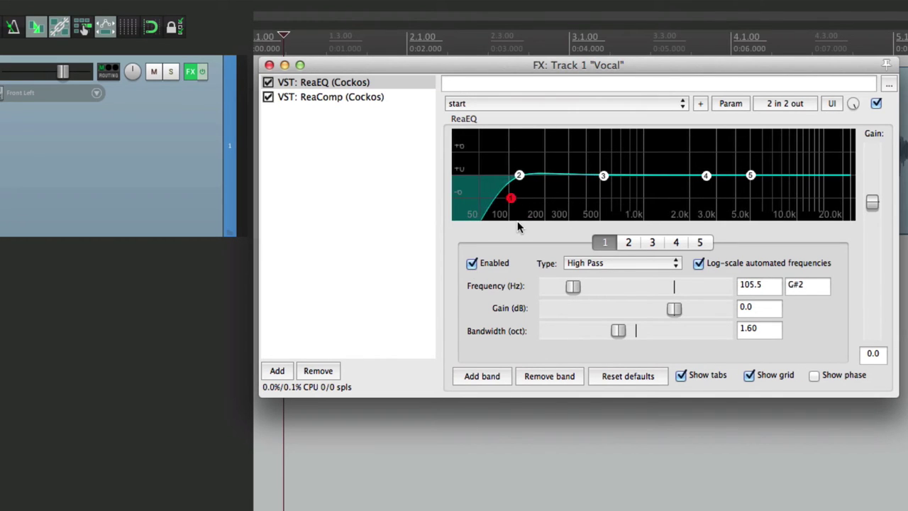
click(348, 97)
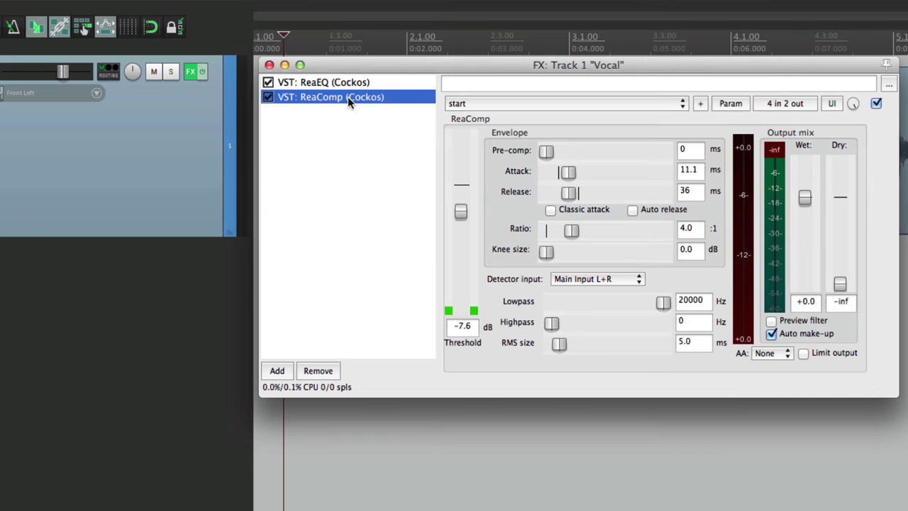
double_click(461, 212)
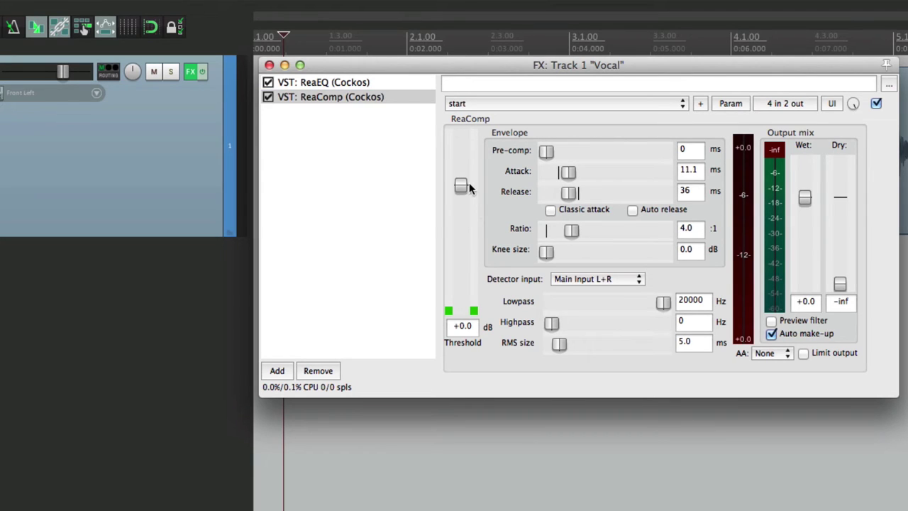
drag(572, 232, 567, 236)
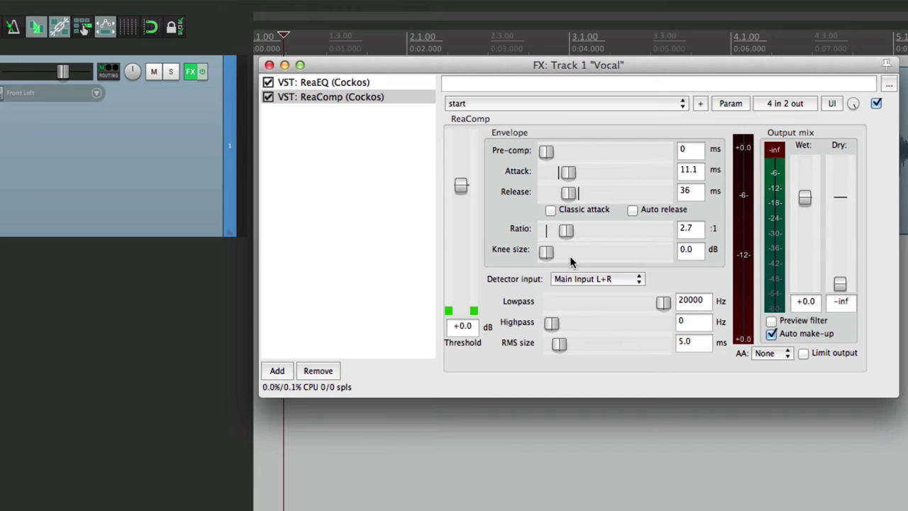
Save the ReaEQ + ReaComp chain as the new-track default, then close Vocal's FX window.
right_click(339, 162)
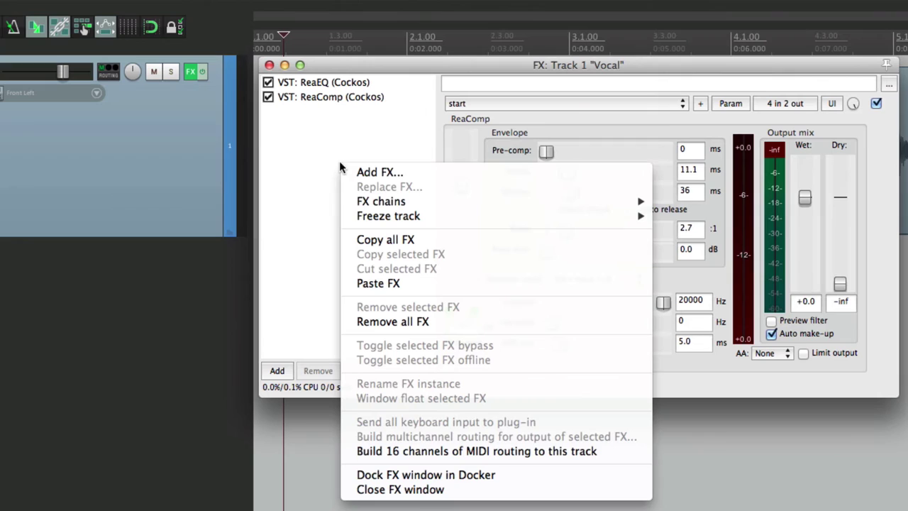
mouse_move(355, 202)
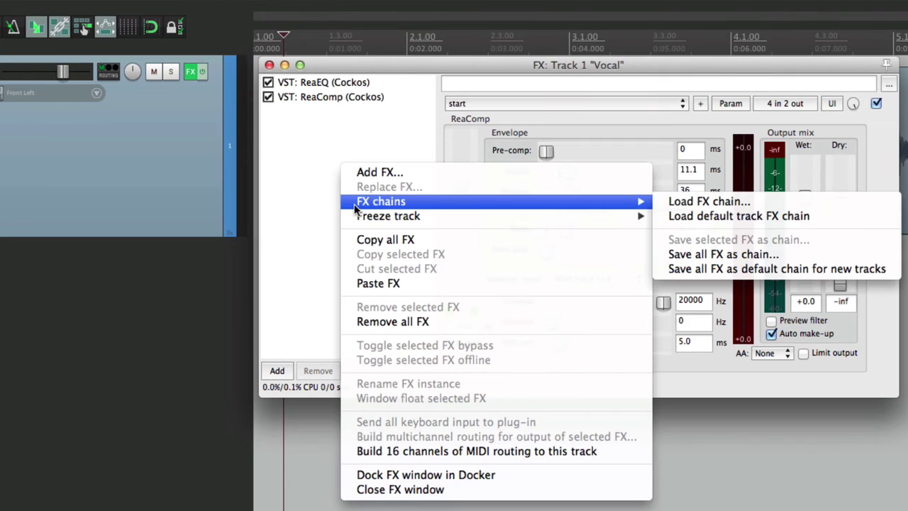
click(662, 267)
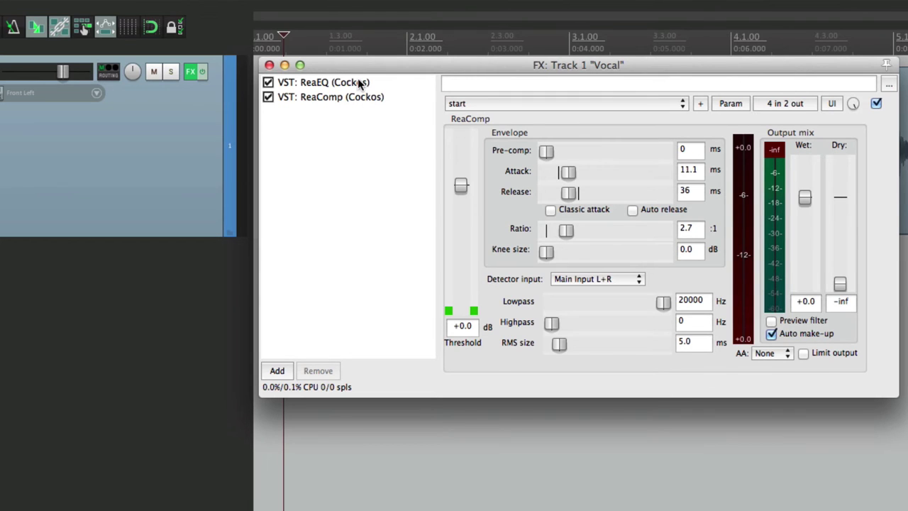
click(358, 81)
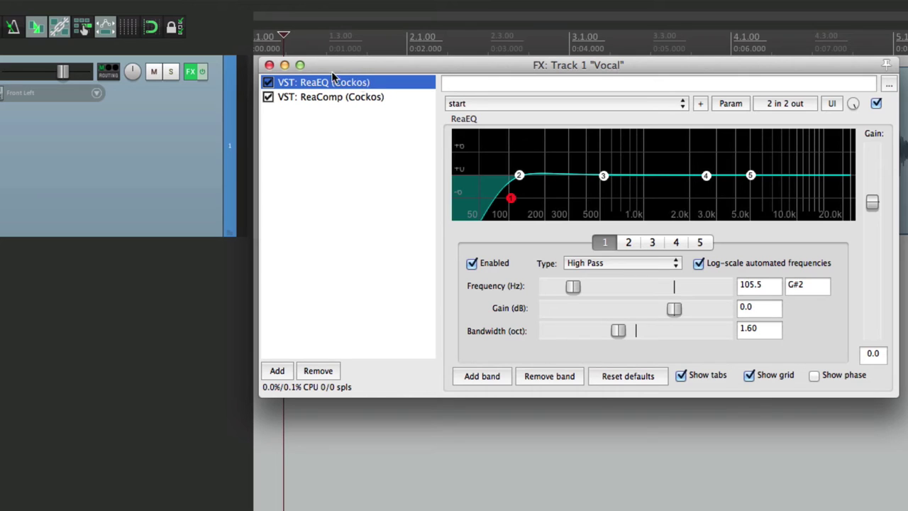
click(270, 66)
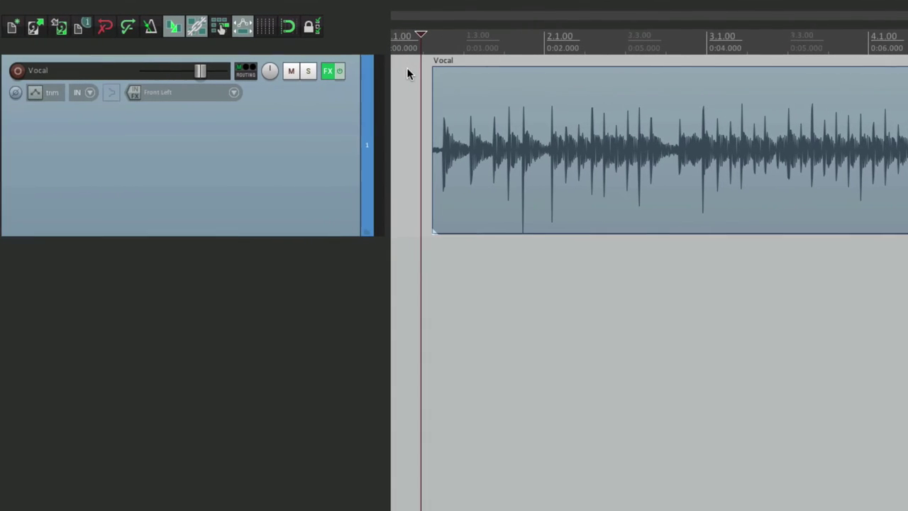
Add tracks 2 and 3 and confirm each opens with the default ReaEQ and ReaComp.
double_click(178, 335)
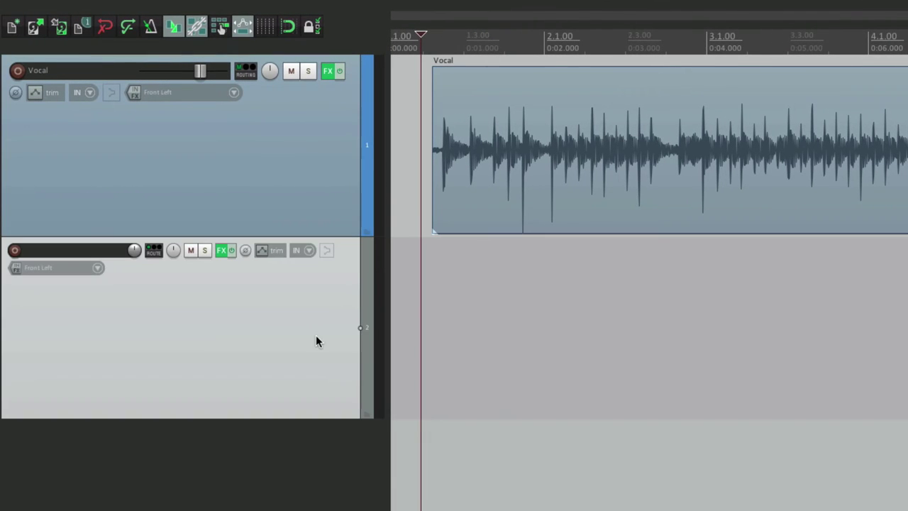
click(221, 252)
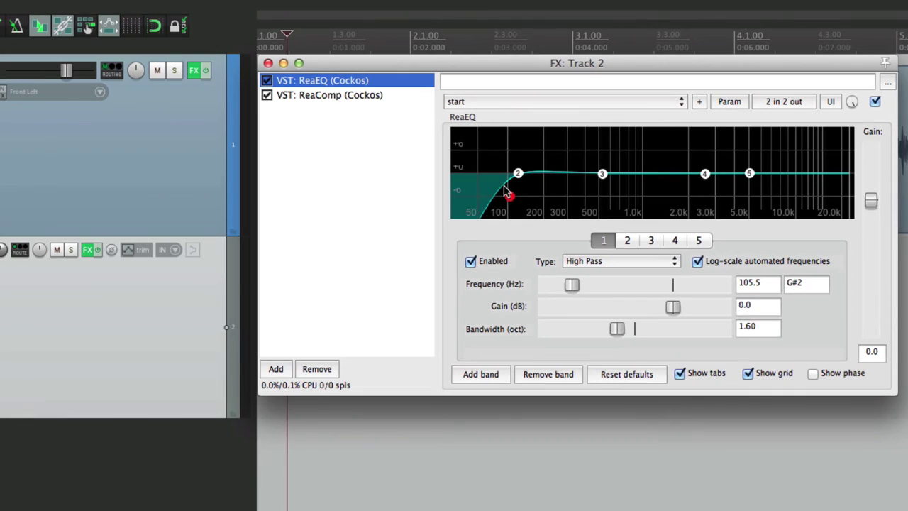
click(384, 95)
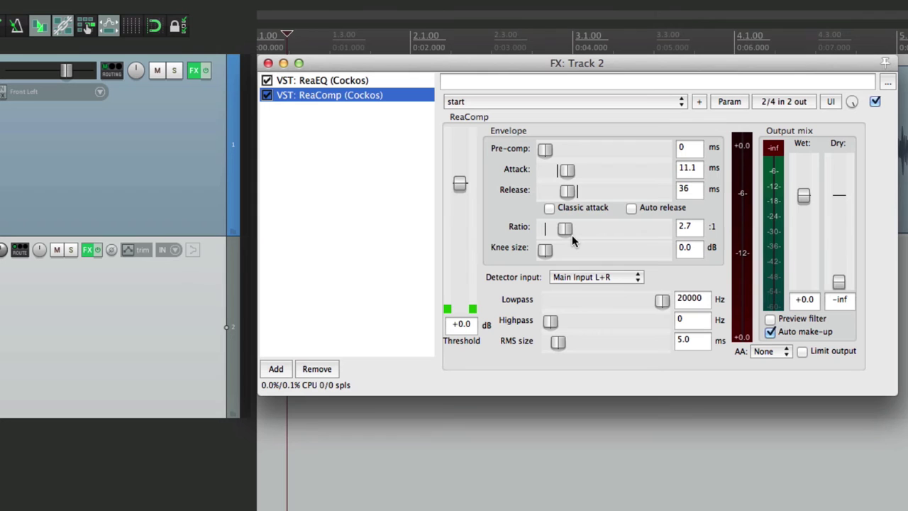
click(268, 63)
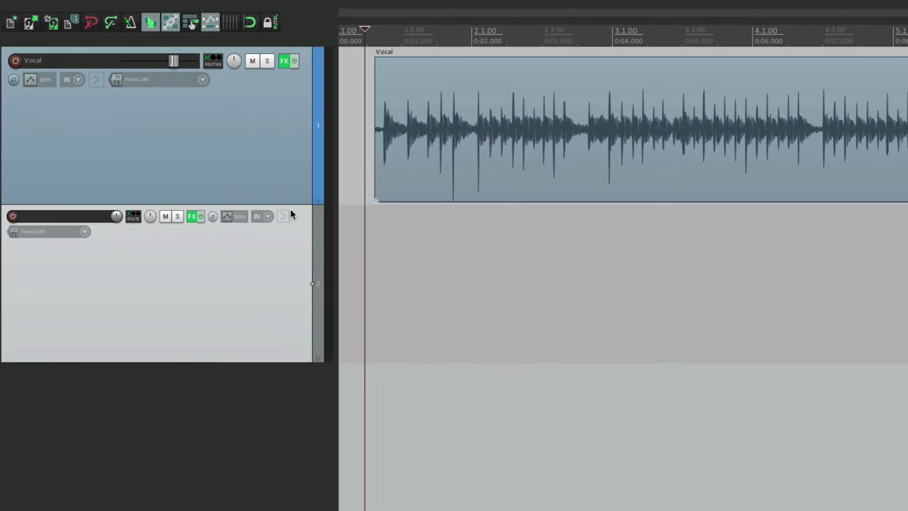
double_click(221, 402)
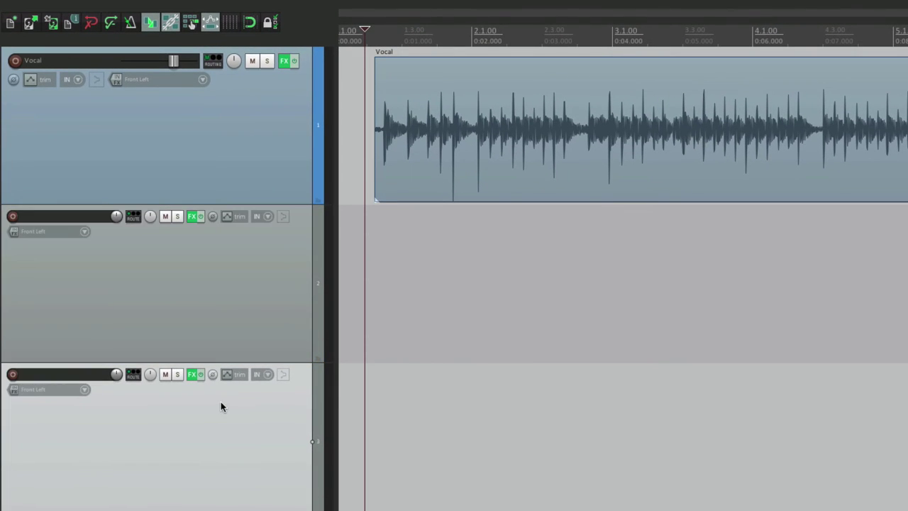
click(195, 375)
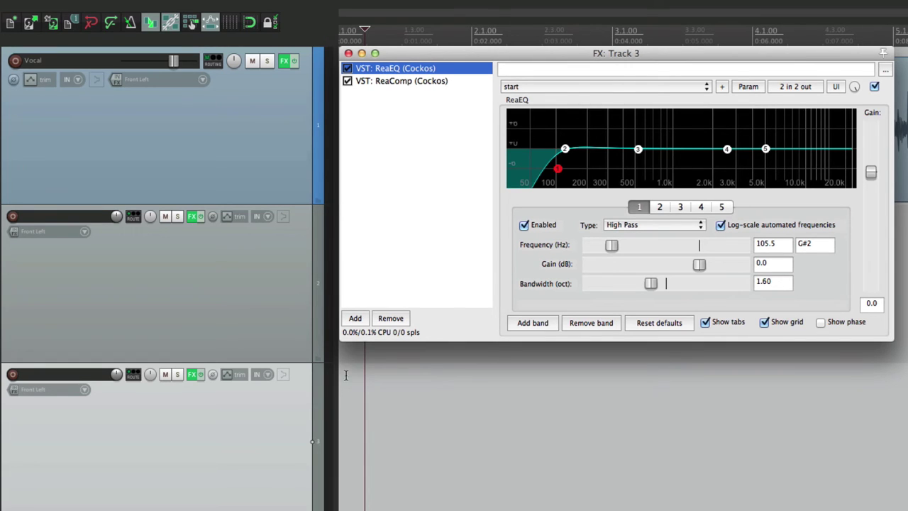
Remove ReaComp from Vocal; give ReaEQ a 72 Hz high-pass and +4.4 dB shelf at 5033.7 Hz.
click(230, 449)
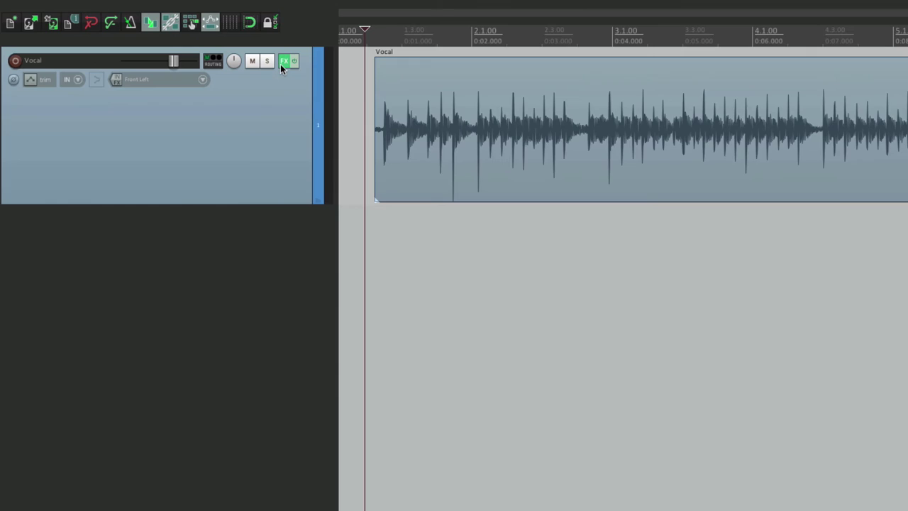
click(280, 63)
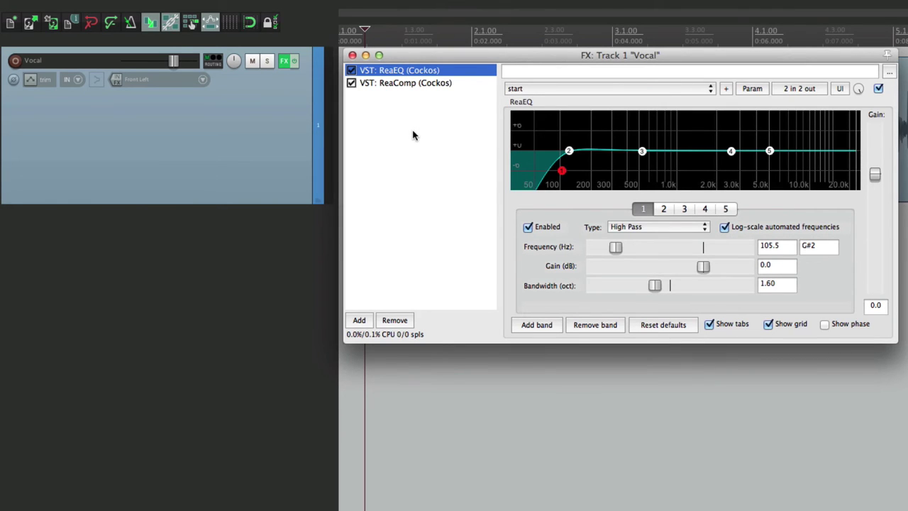
click(439, 83)
click(398, 323)
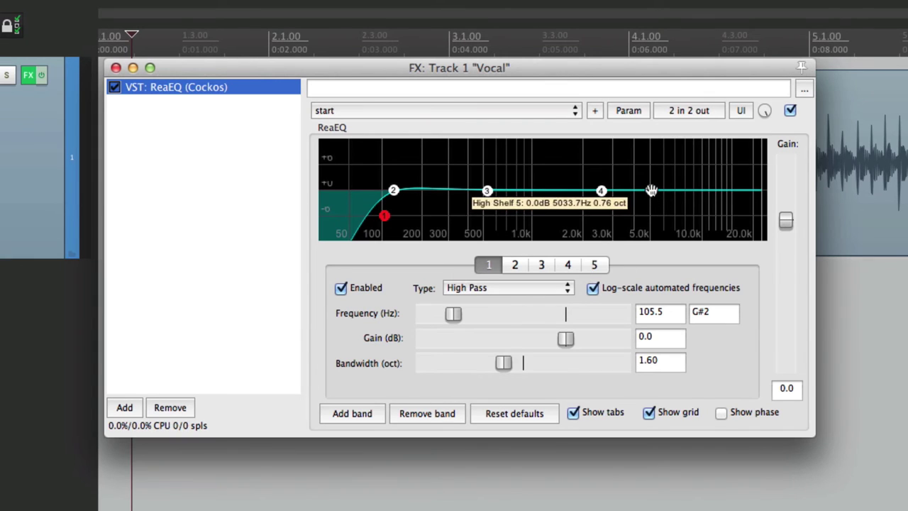
drag(651, 190, 651, 172)
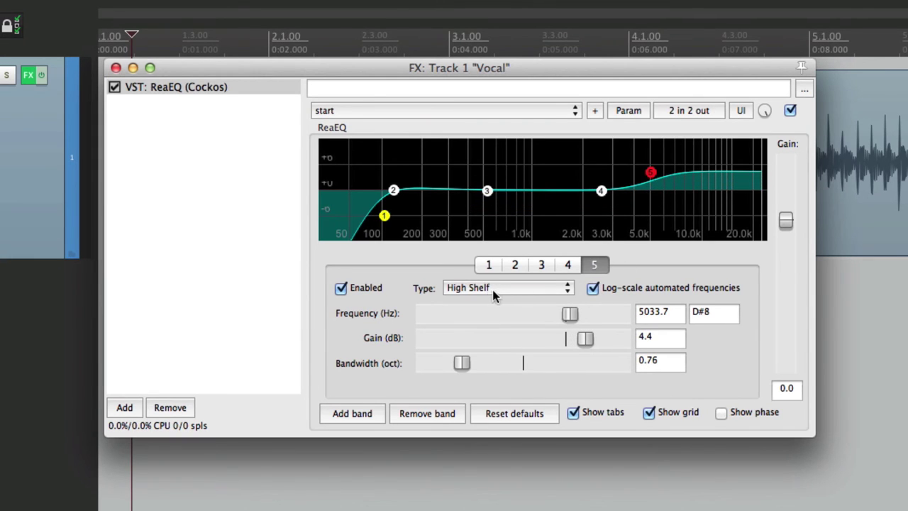
drag(384, 215, 364, 216)
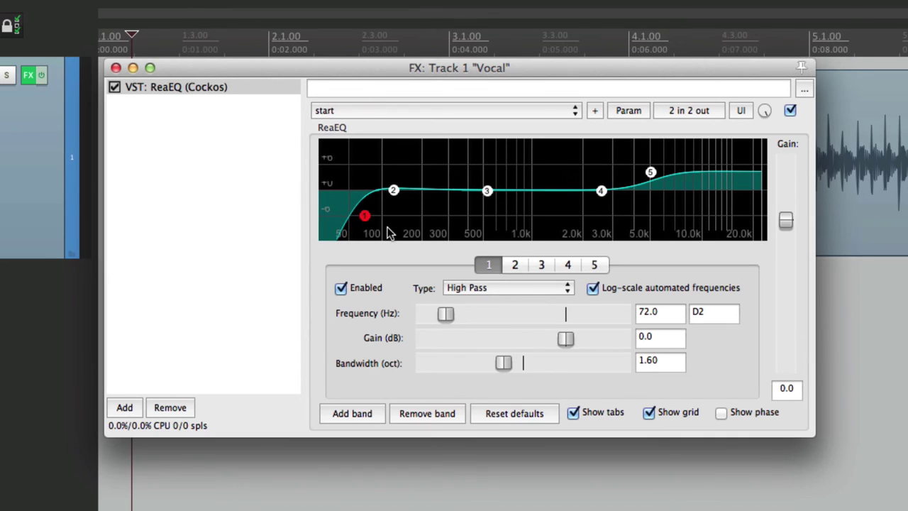
Save Vocal's ReaEQ-only chain via FX chains as the default chain for new tracks.
right_click(228, 176)
mouse_move(247, 218)
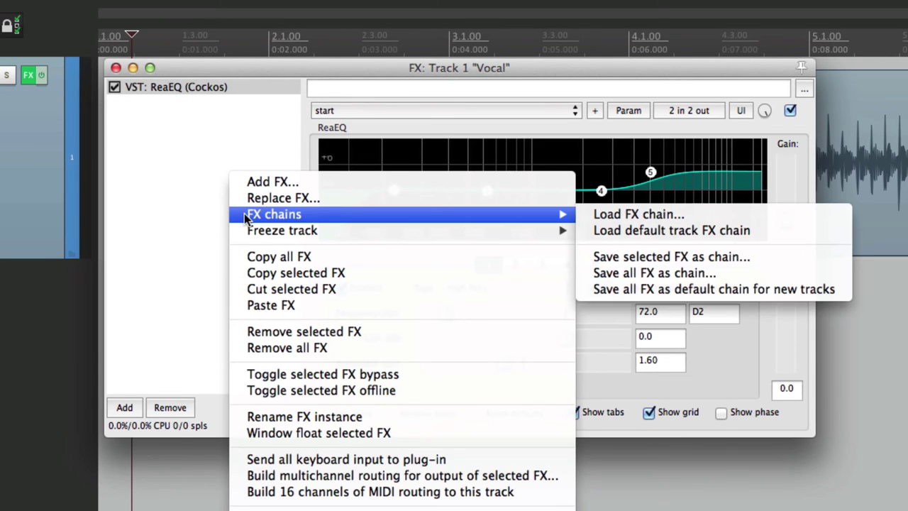
click(605, 293)
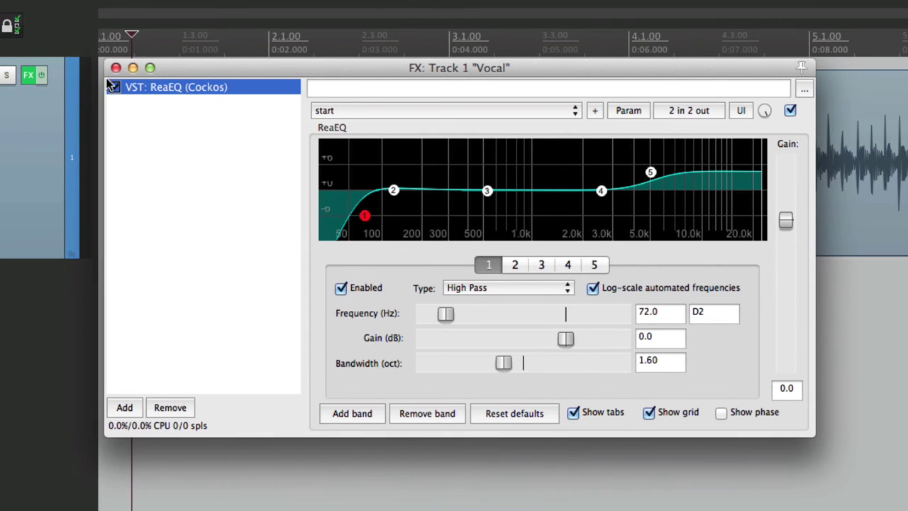
Add tracks 2 and 3 and confirm each chain holds only the 72 Hz high-pass ReaEQ.
click(116, 68)
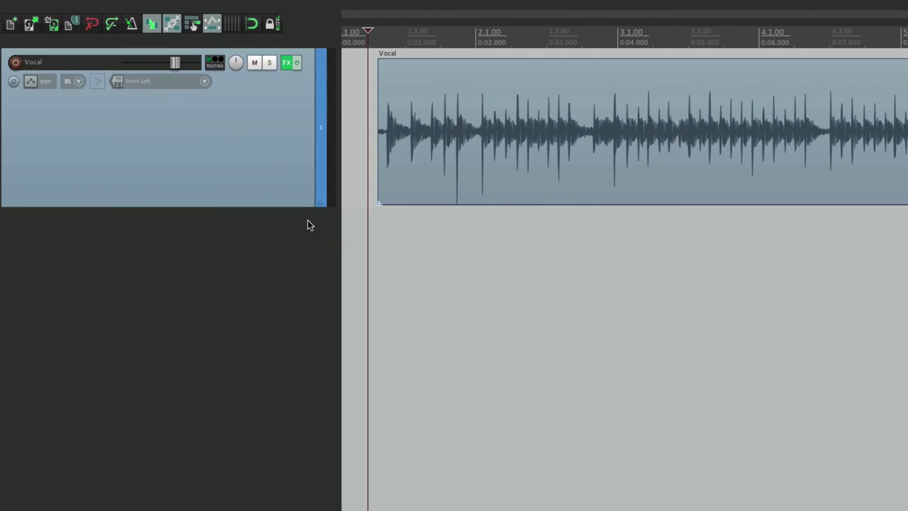
double_click(262, 241)
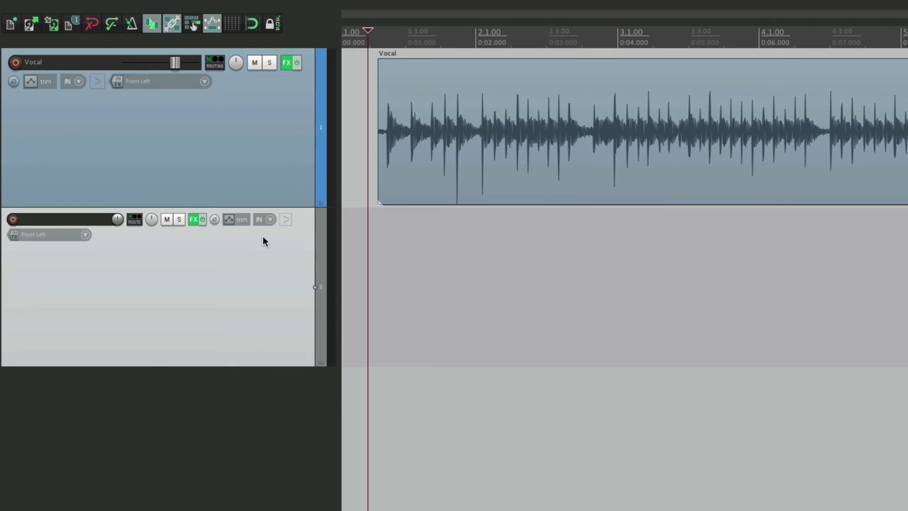
click(193, 221)
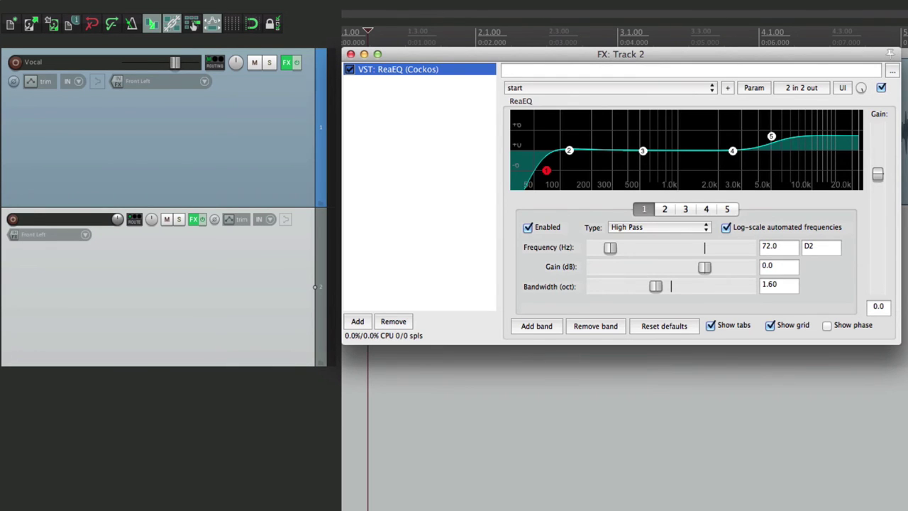
double_click(256, 419)
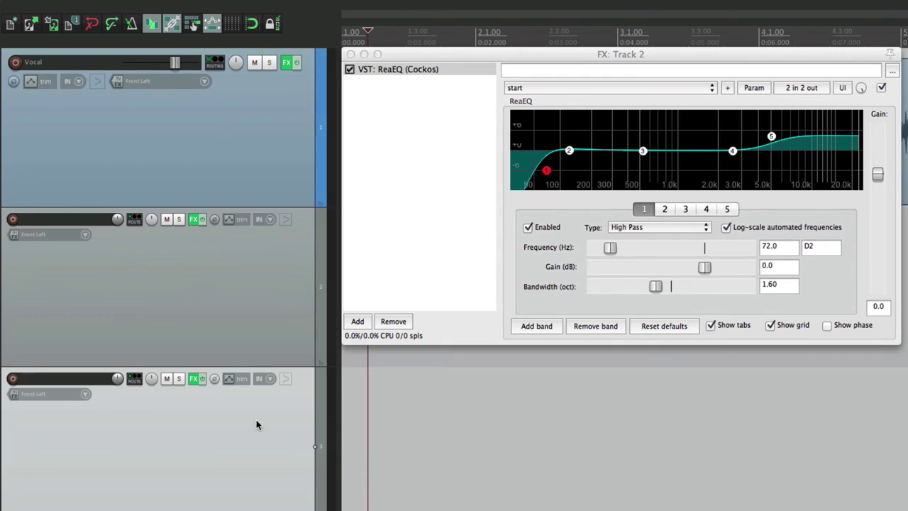
click(198, 379)
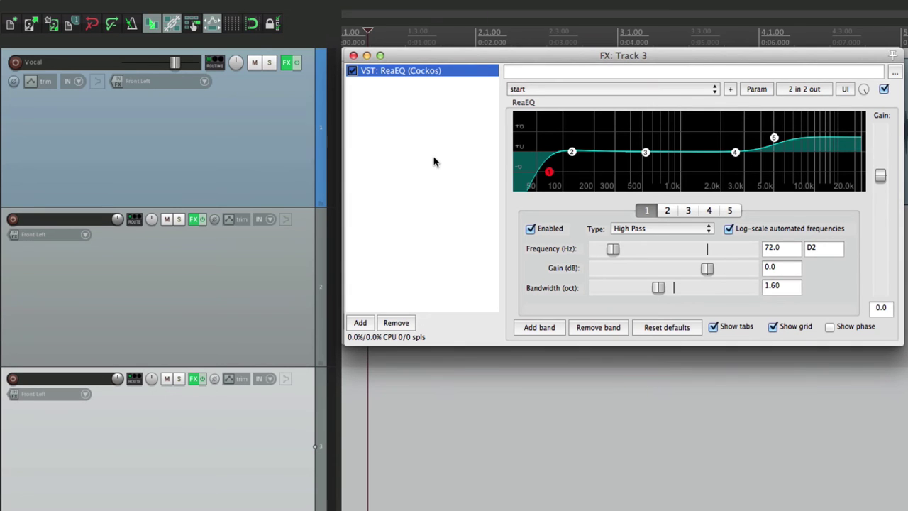
Delete test tracks 2 and 3, leaving only the Vocal track.
click(353, 56)
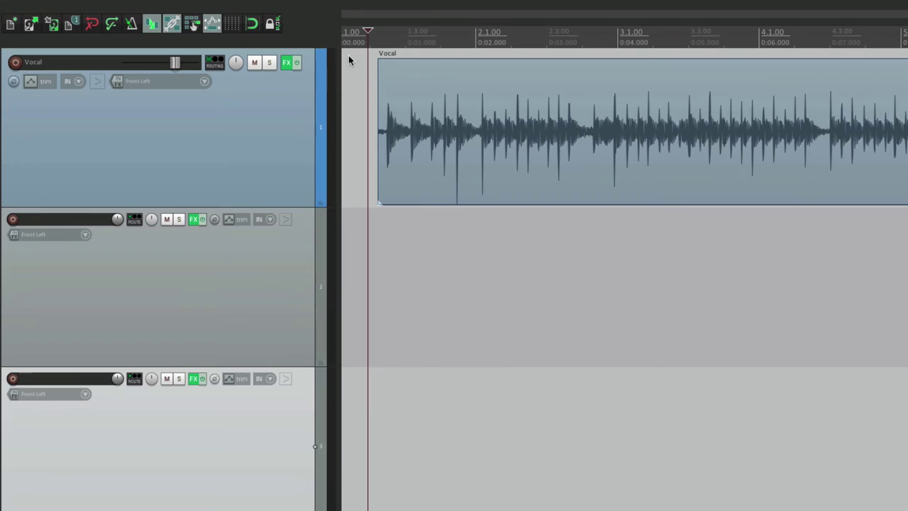
click(241, 282)
ctrl+click(283, 430)
key(Delete)
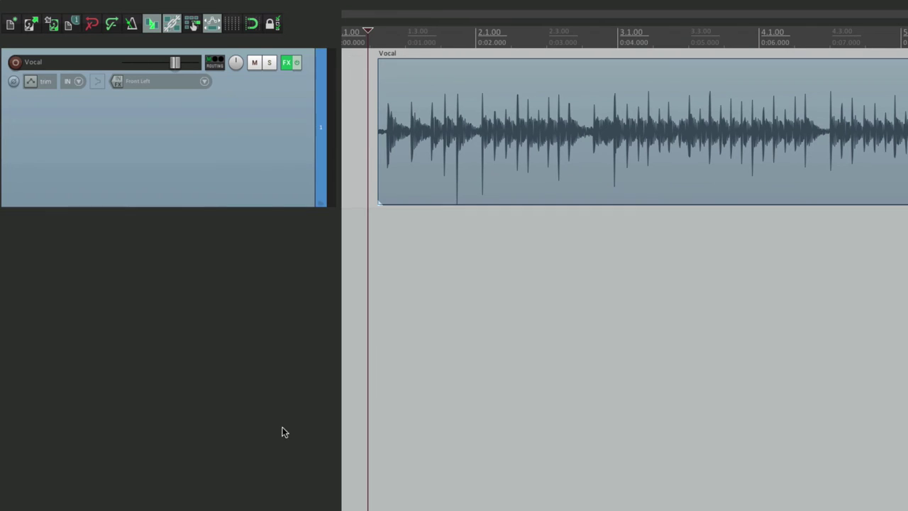
Remove ReaEQ from Vocal's chain and save the empty chain as the new-track default.
click(286, 64)
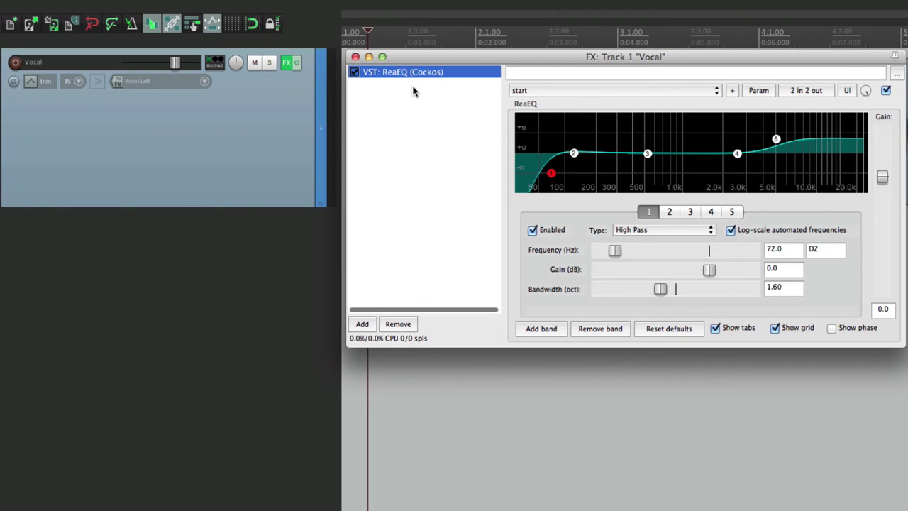
click(405, 323)
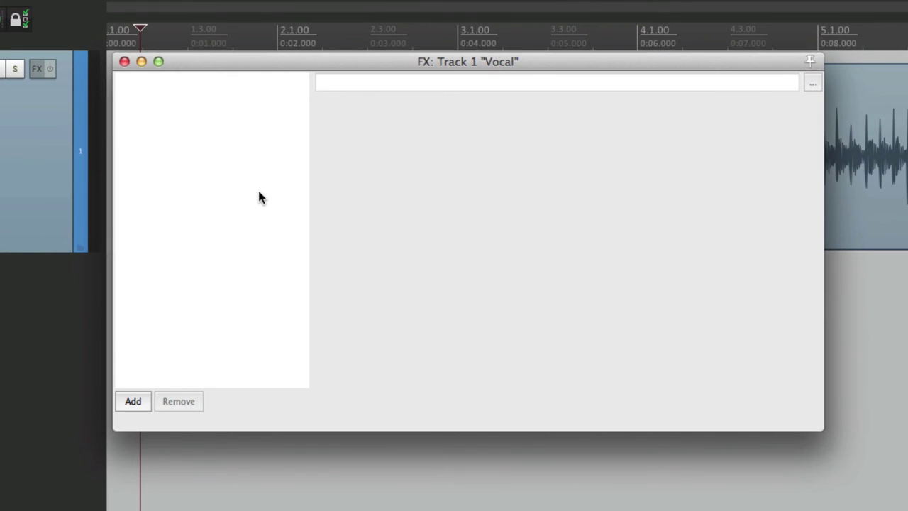
right_click(249, 132)
mouse_move(262, 181)
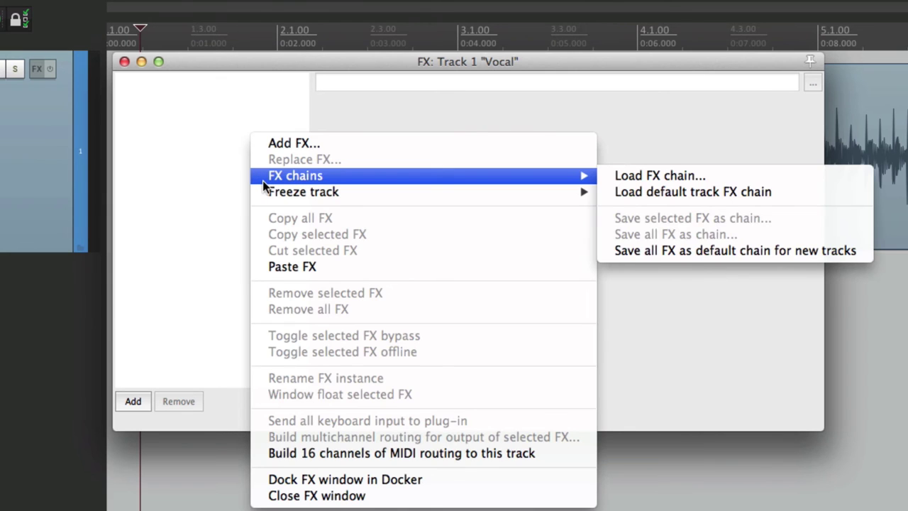
click(612, 250)
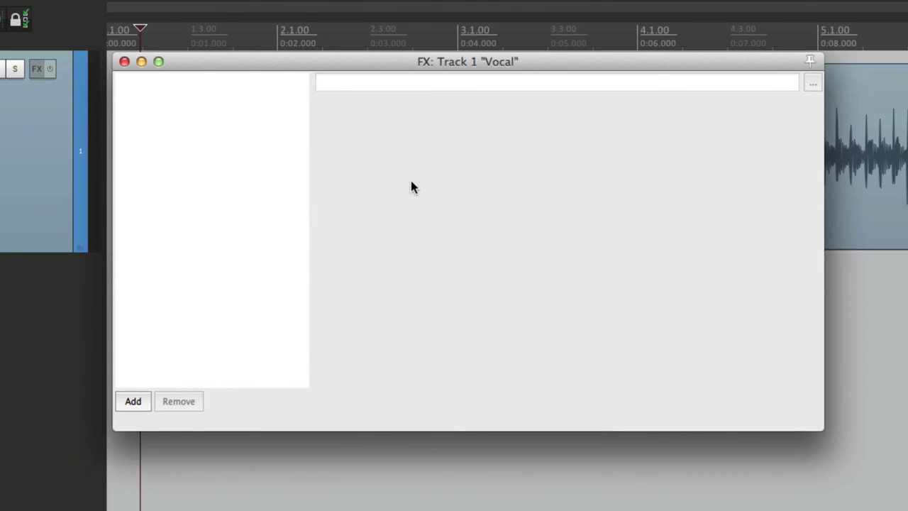
Add a second test track below Vocal and confirm its effects chain is empty.
click(124, 62)
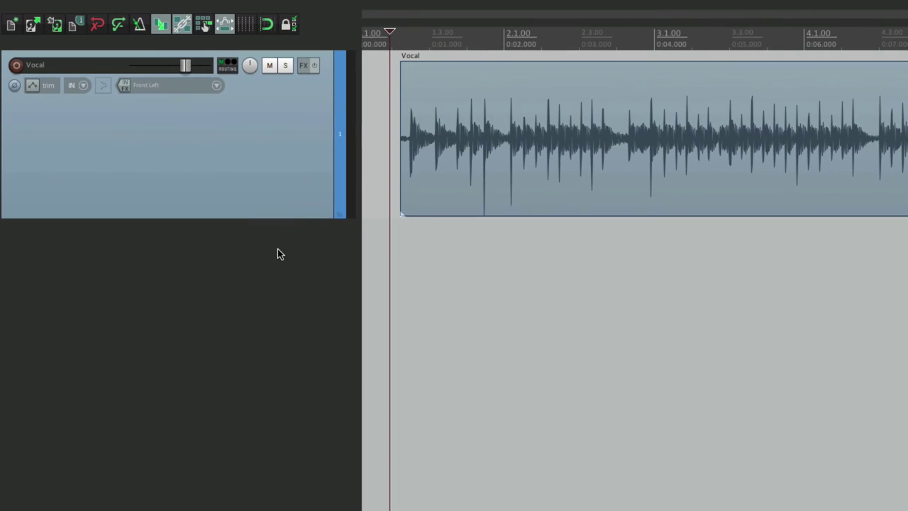
double_click(268, 308)
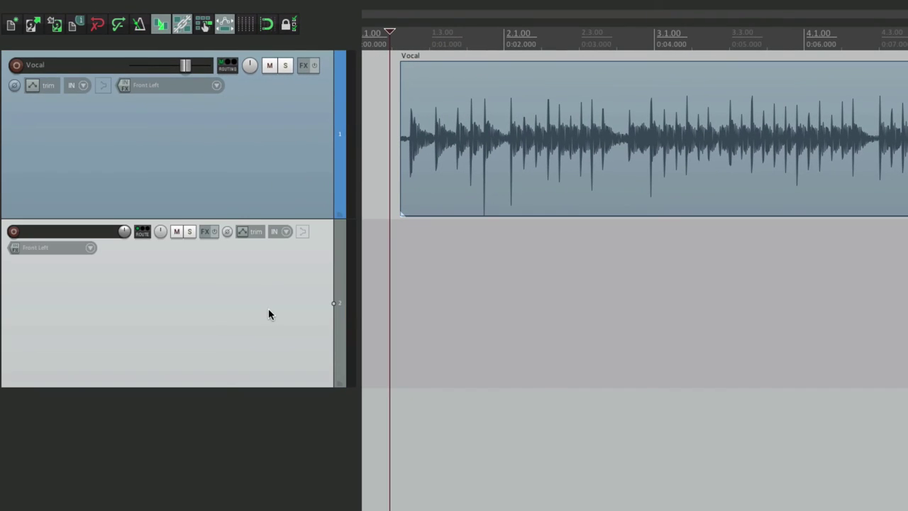
click(204, 234)
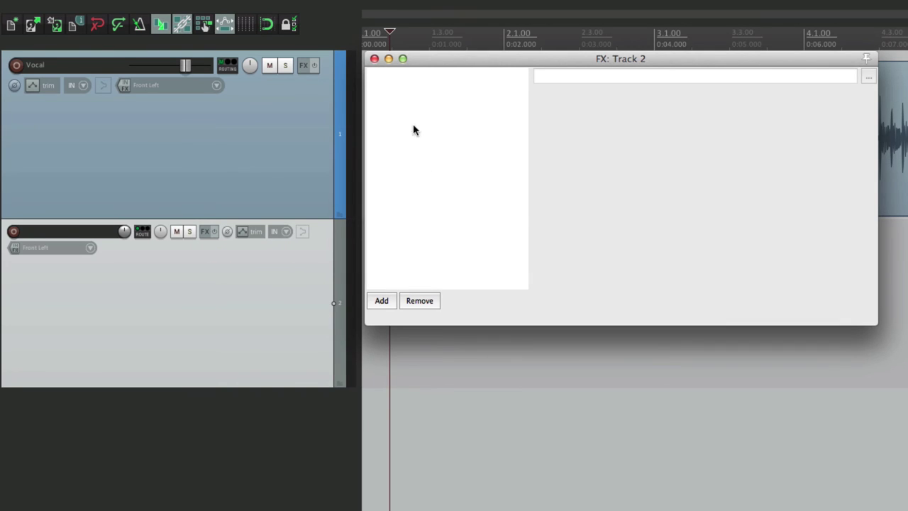
click(375, 59)
Add a third test track, confirm its chain is empty, then delete it.
double_click(268, 436)
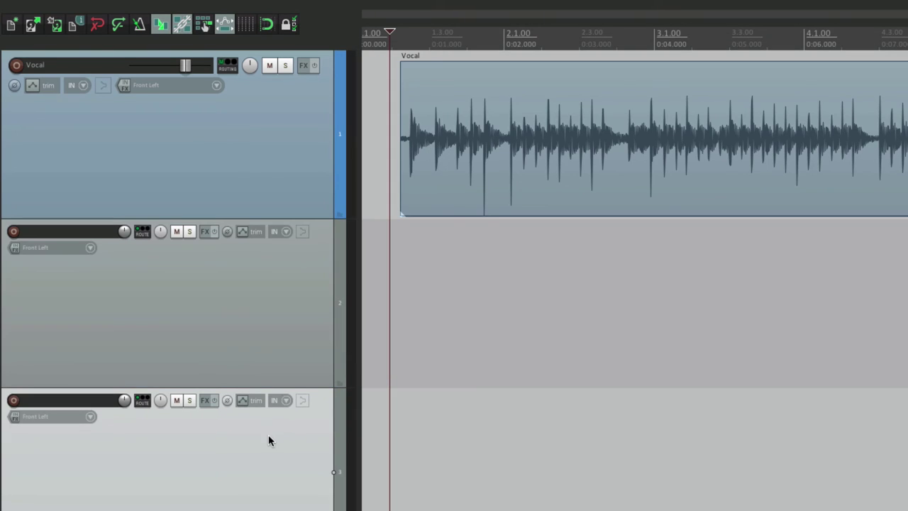
click(203, 401)
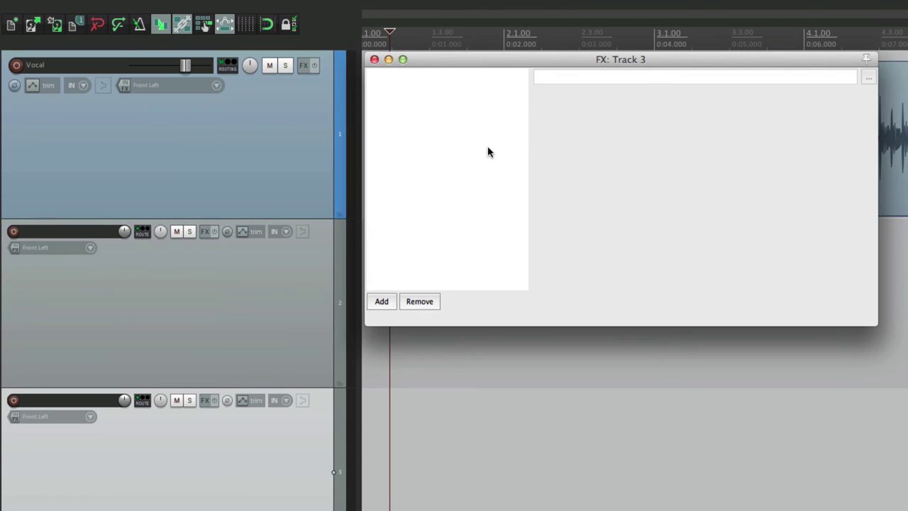
click(375, 59)
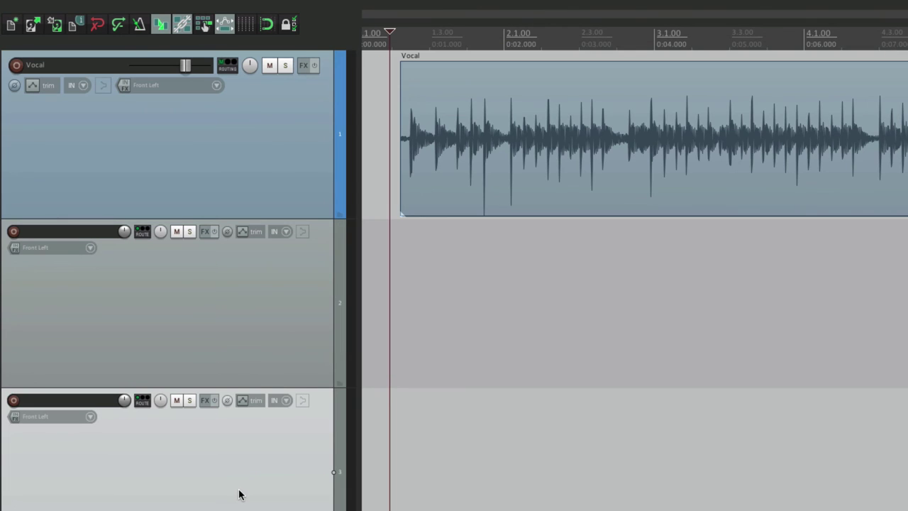
key(Delete)
Delete the leftover Track 2 and add ReaEQ from Recently used to the Vocal track.
click(258, 331)
key(Delete)
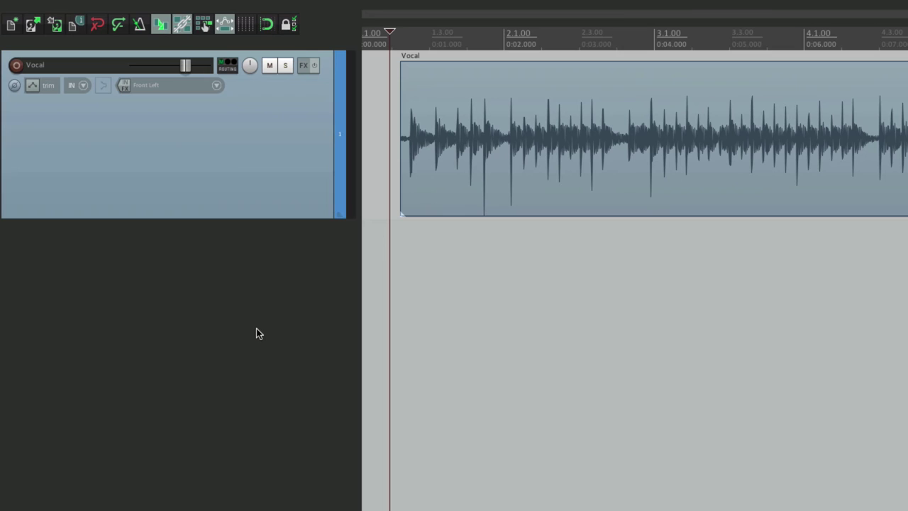
right_click(301, 66)
mouse_move(412, 83)
mouse_move(480, 82)
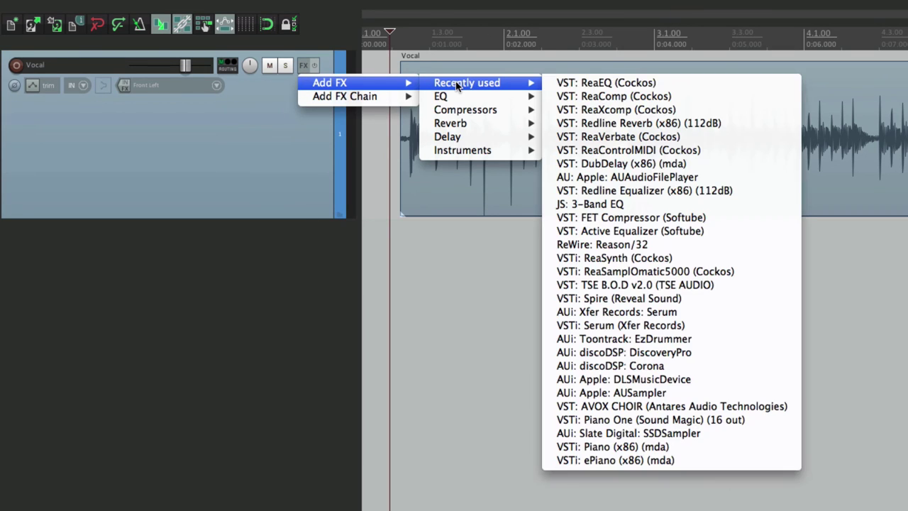
click(608, 87)
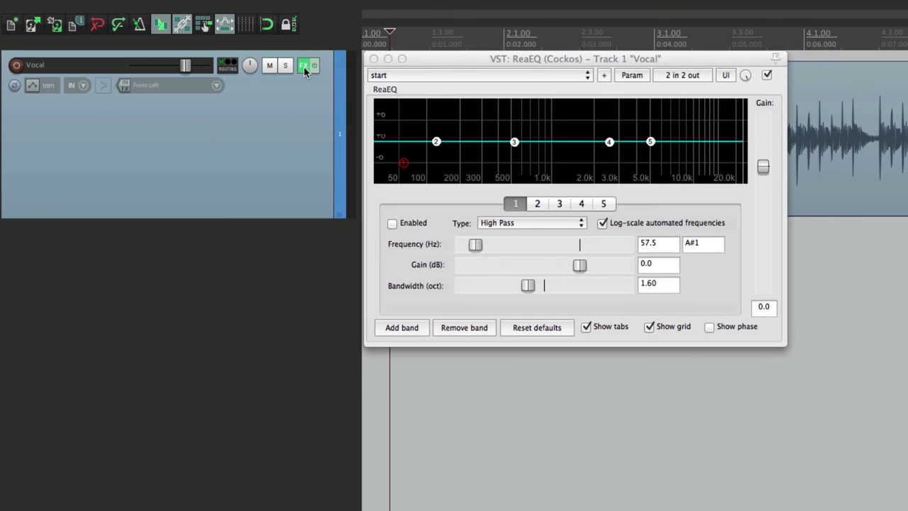
Add ReaComp from Compressors after ReaEQ and bring up the Vocal FX chain.
right_click(303, 66)
mouse_move(337, 83)
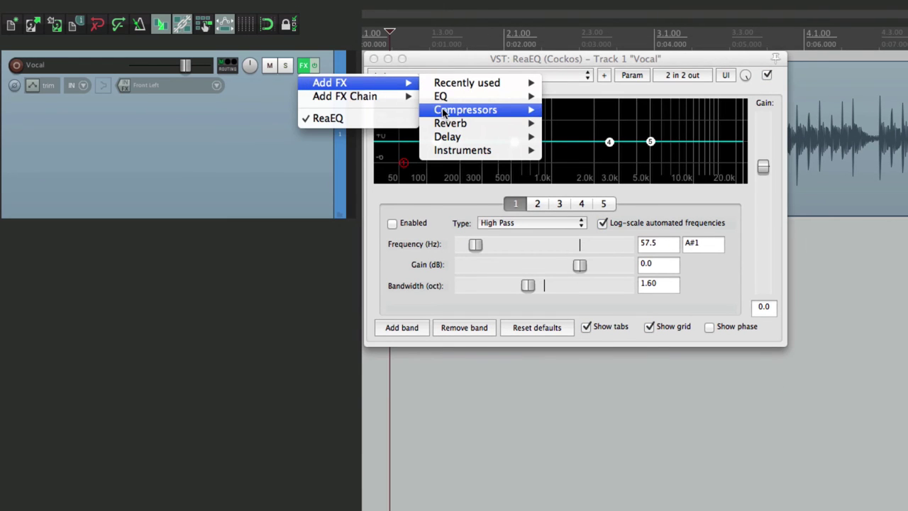
mouse_move(465, 110)
click(572, 136)
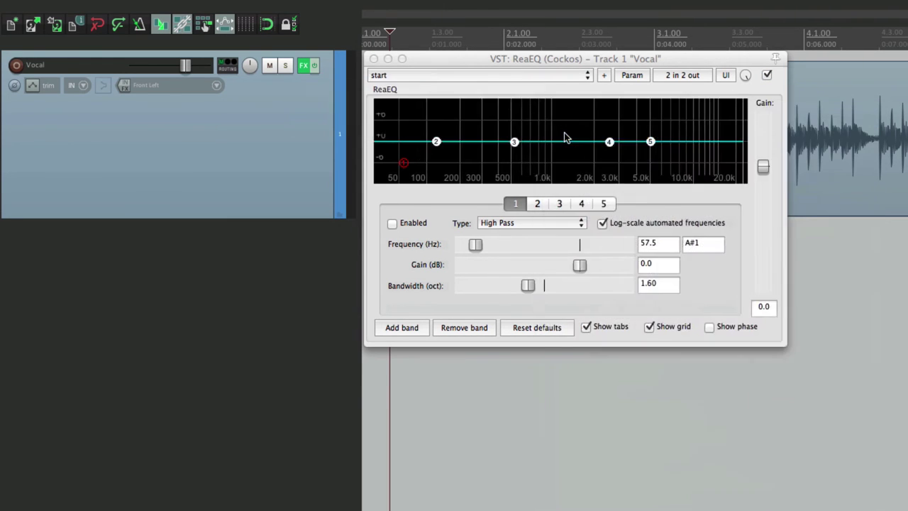
click(397, 82)
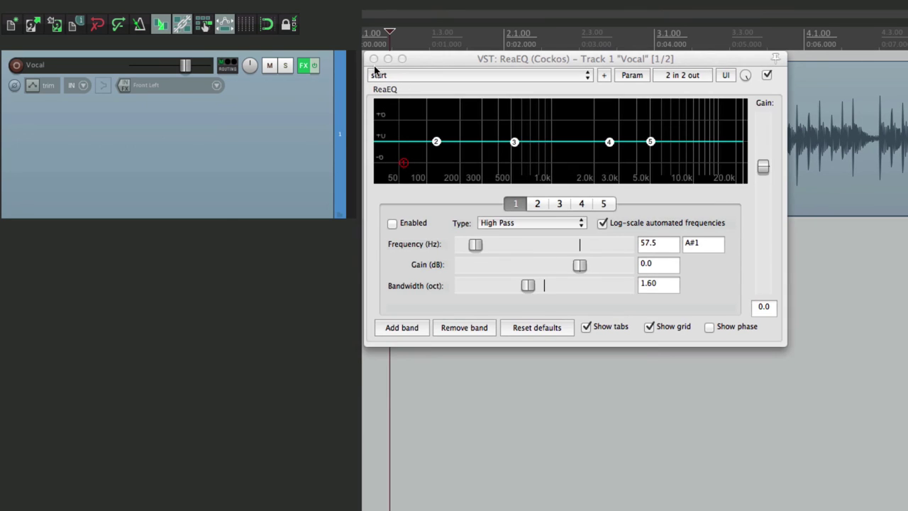
click(374, 59)
click(313, 66)
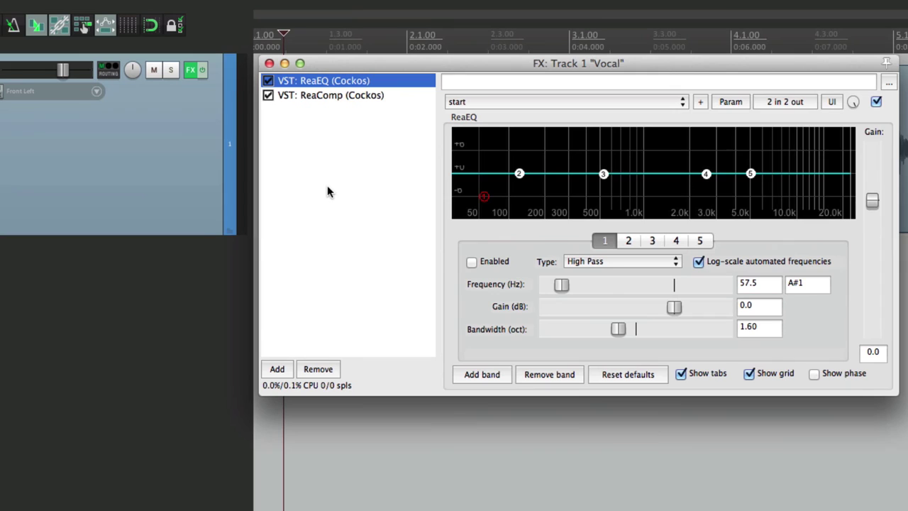
Enable ReaEQ's high-pass band at 167 Hz and boost the high shelf to 5.4 dB.
click(471, 262)
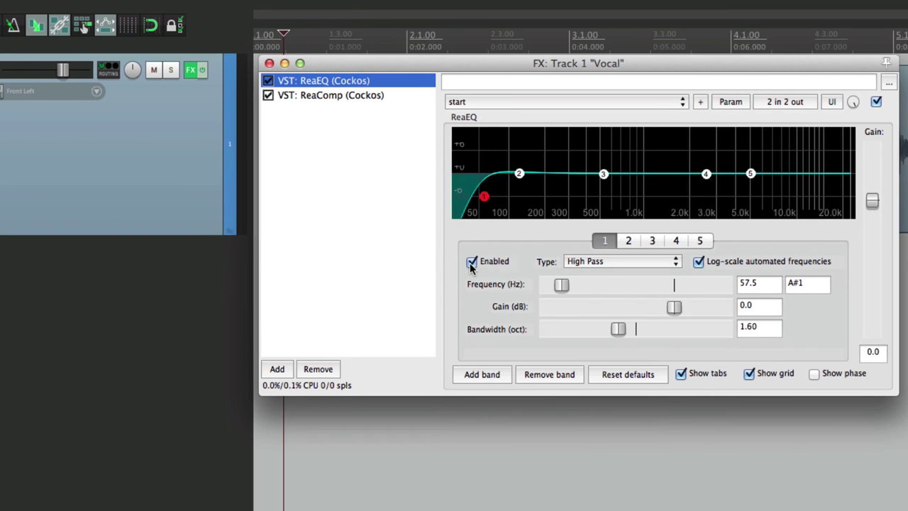
drag(485, 196, 534, 201)
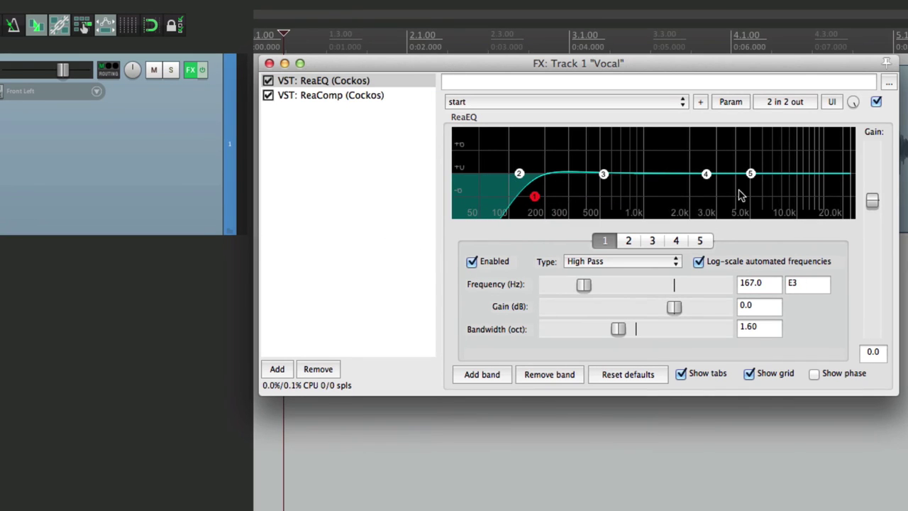
drag(751, 174, 757, 154)
Set ReaComp's threshold to -3.5 dB and its release to 272 ms.
click(383, 98)
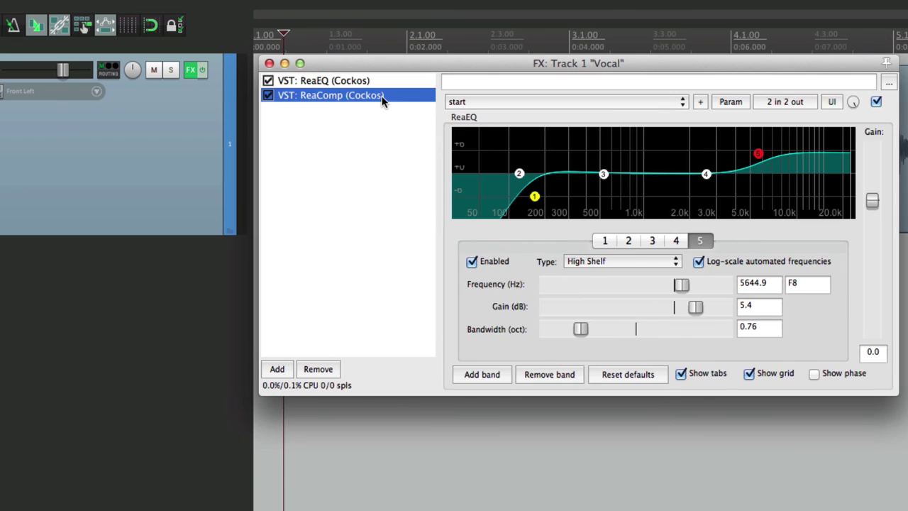
drag(459, 215, 458, 200)
drag(568, 193, 594, 201)
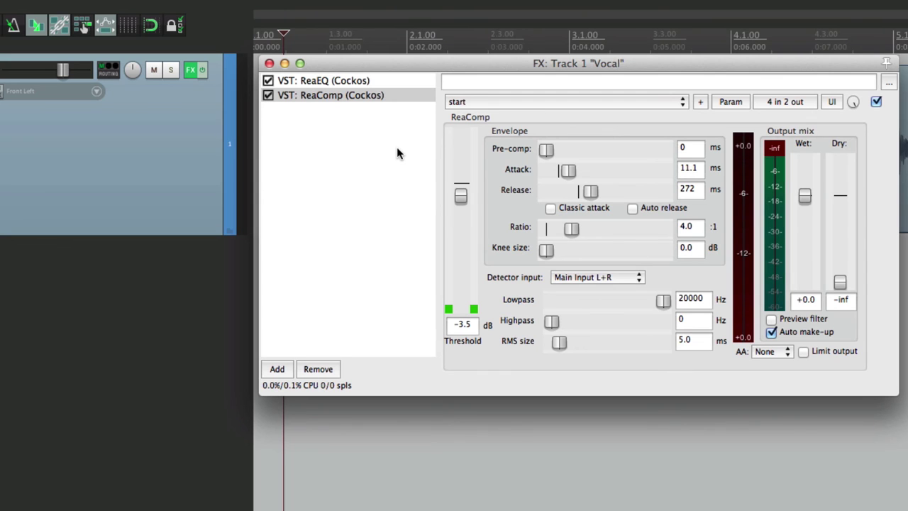
Use FX chains > Save all FX as default chain for new tracks on the ReaEQ + ReaComp chain.
right_click(327, 142)
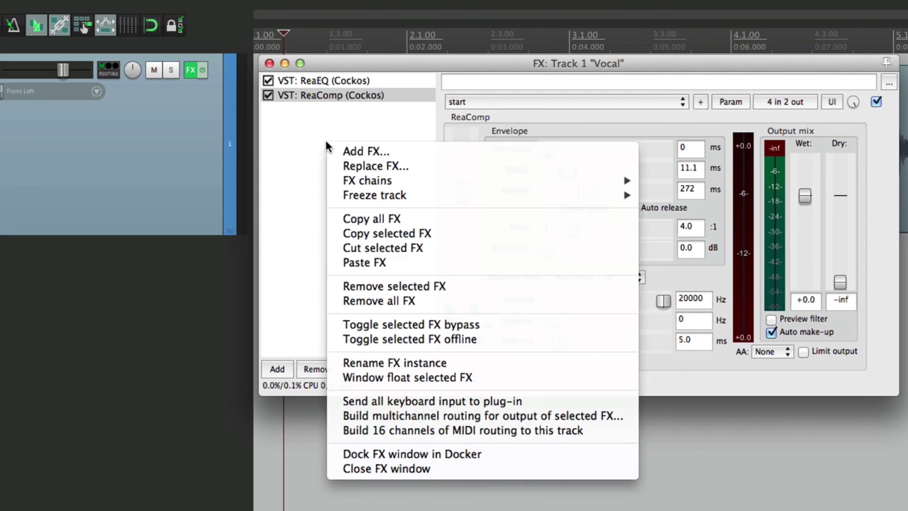
mouse_move(354, 182)
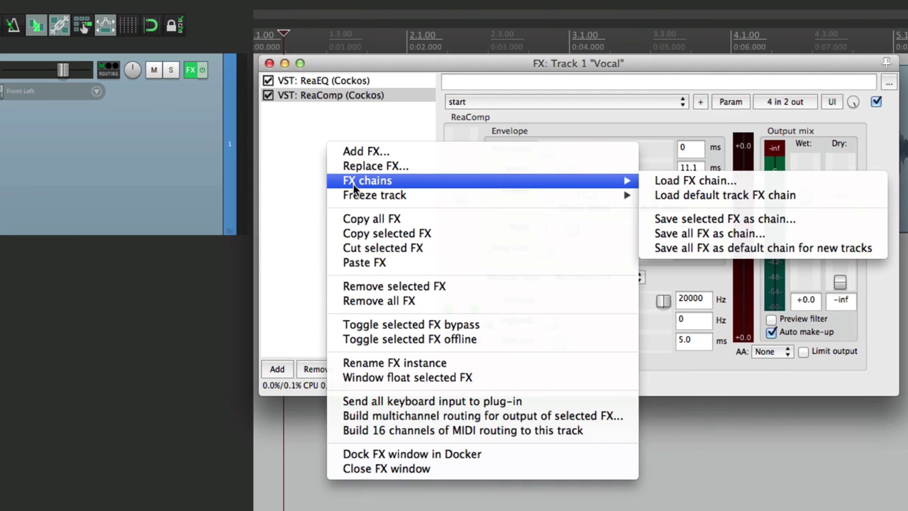
click(678, 249)
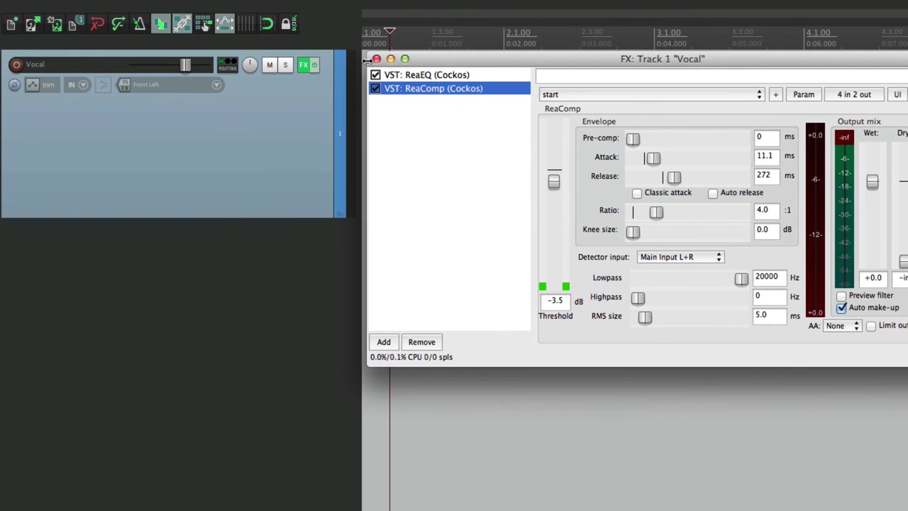
Add a new Track 2 and view its chain, which already holds ReaEQ and ReaComp.
click(269, 64)
double_click(276, 274)
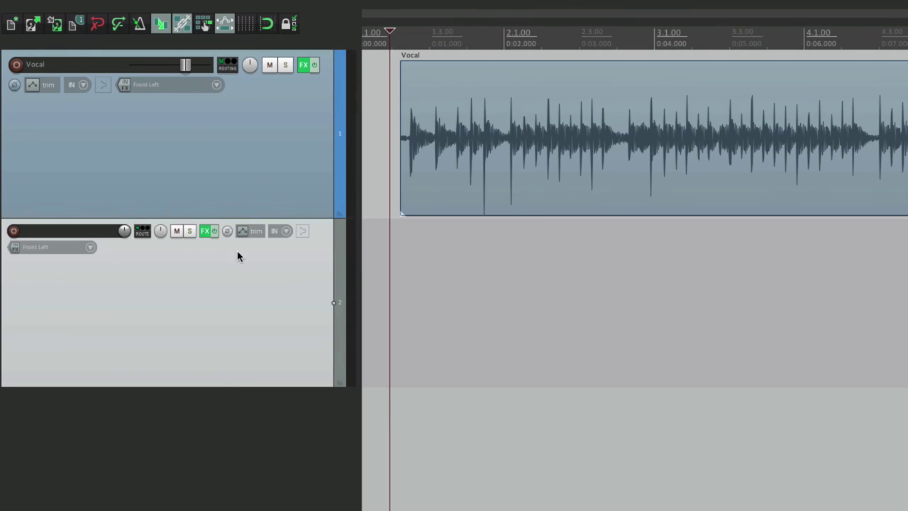
click(205, 232)
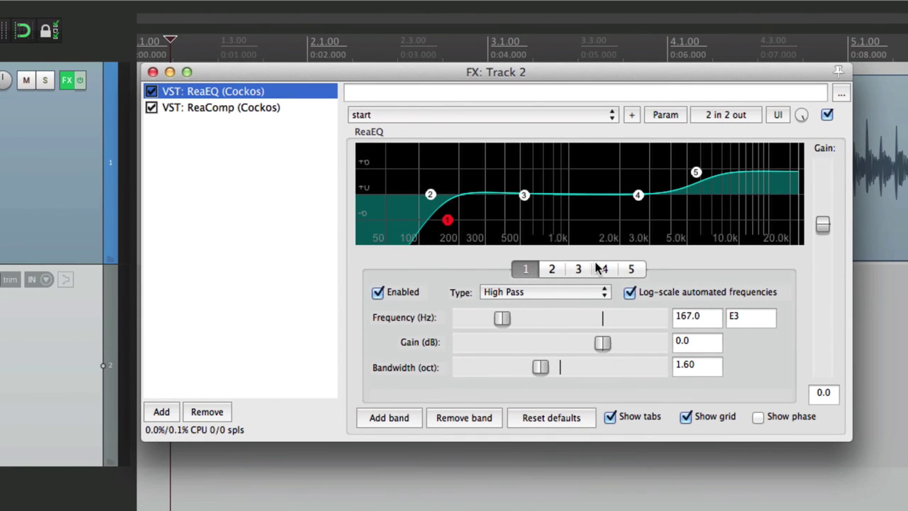
Remove ReaEQ and ReaComp from Track 2, leaving its effects chain empty.
click(220, 412)
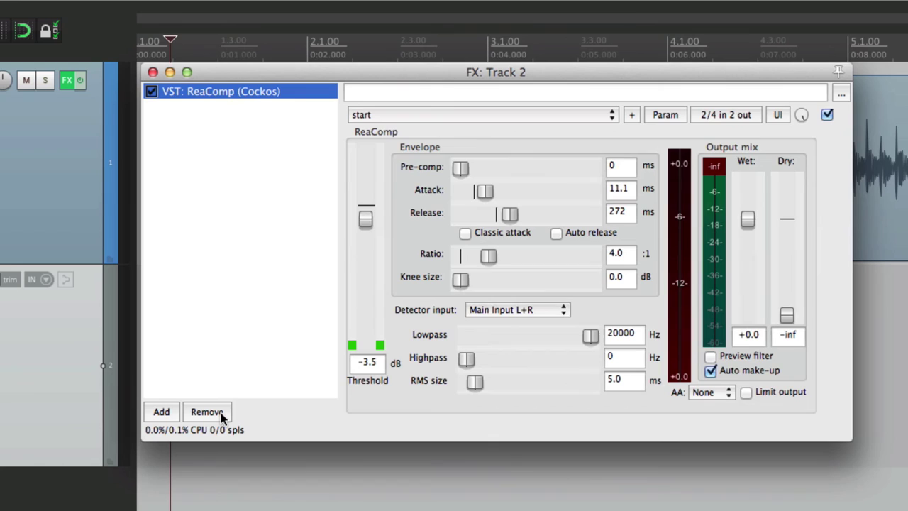
click(221, 412)
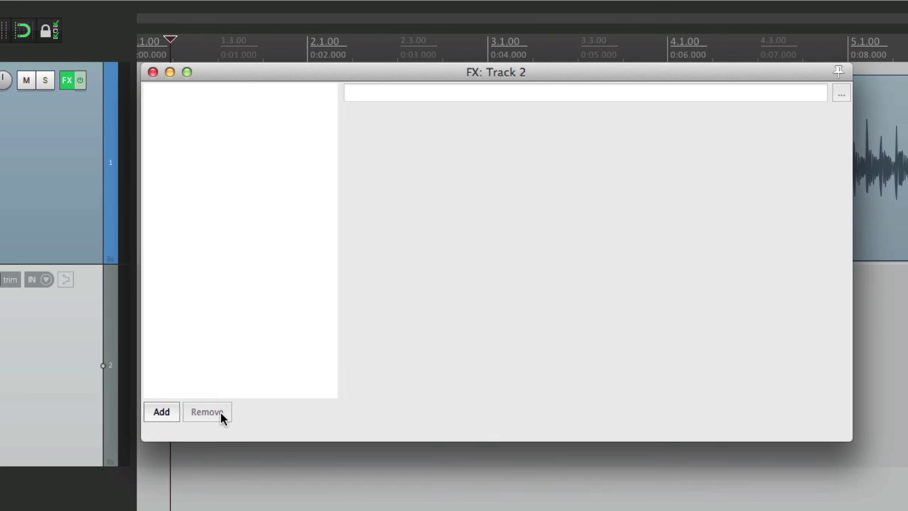
right_click(248, 167)
mouse_move(263, 205)
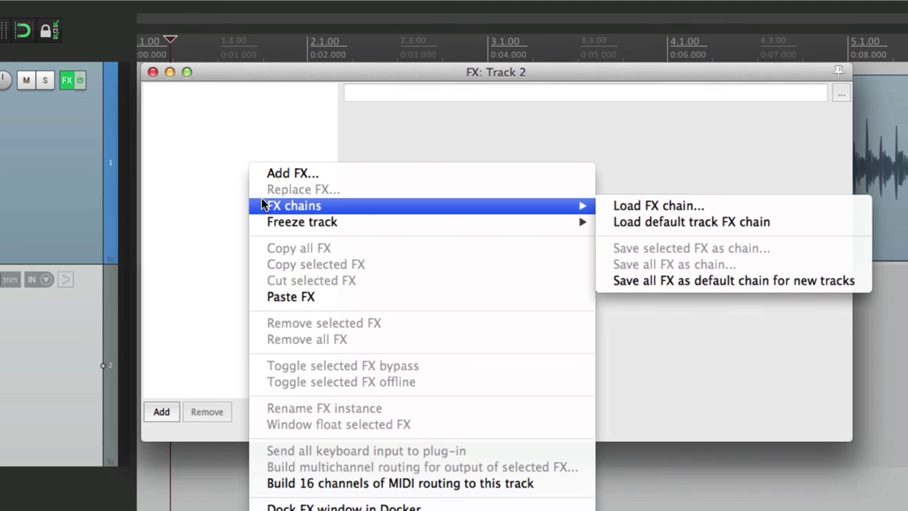
Load the default FX chain onto Track 2 and check ReaEQ and ReaComp kept their settings.
click(604, 229)
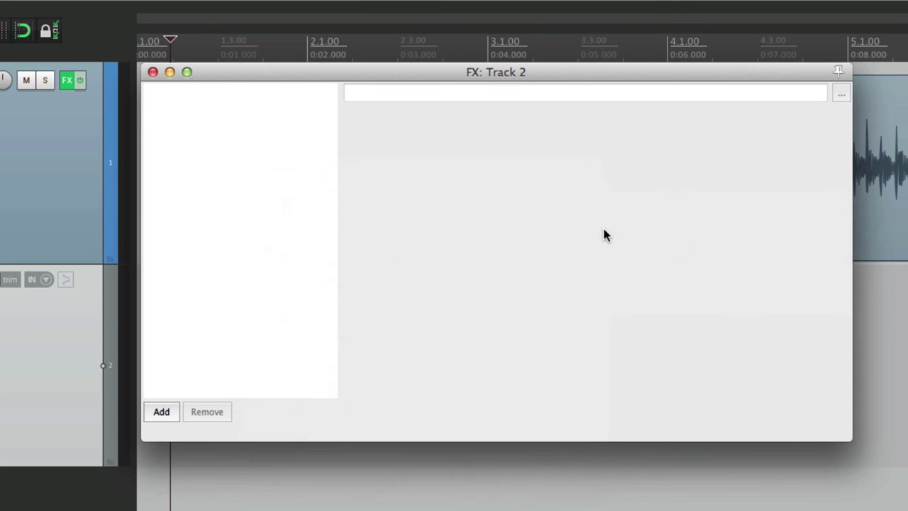
click(289, 91)
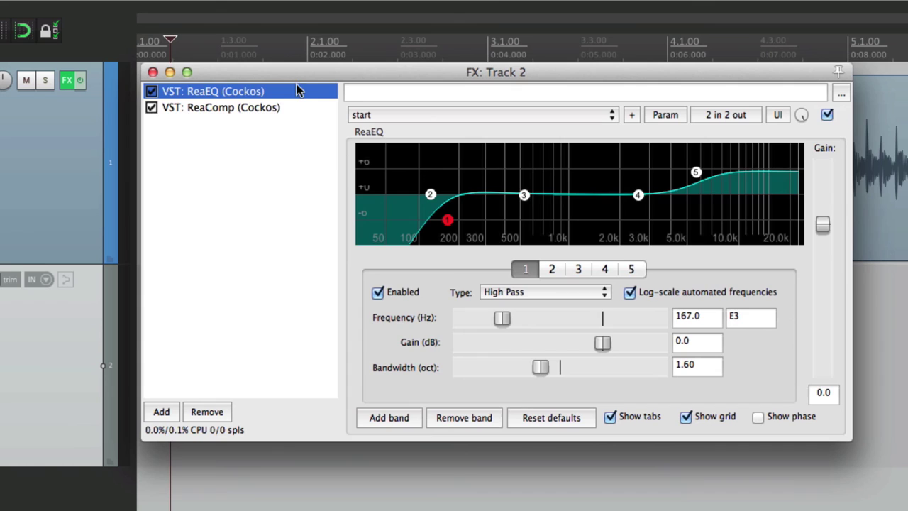
click(273, 108)
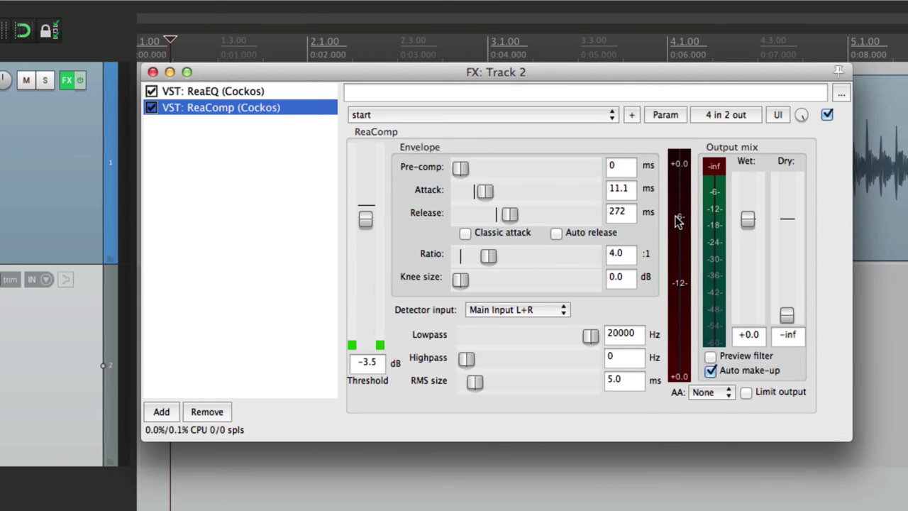